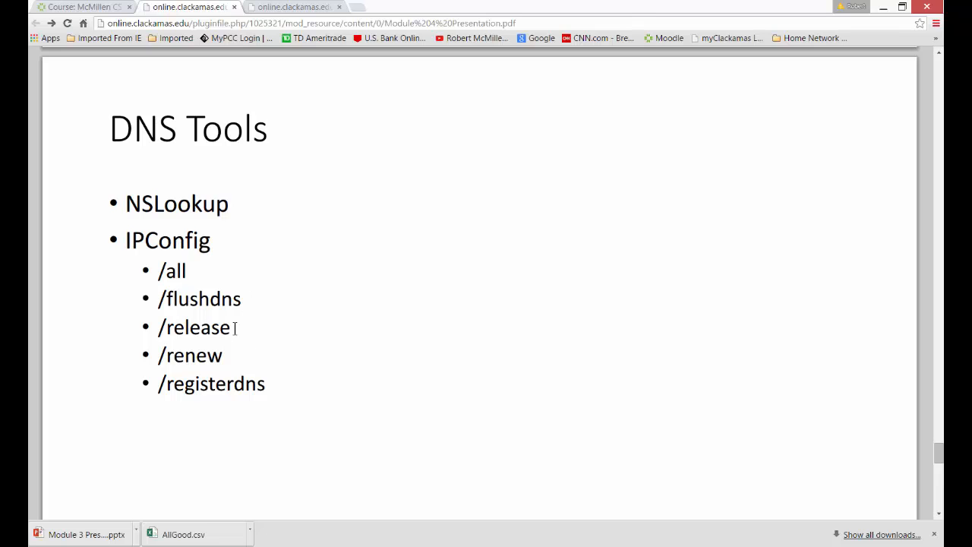
Step: Read the presentation slides on DNS tools, troubleshooting the DNS Server service, and the closing objectives
left_click_drag(238, 363, 226, 355)
left_click(226, 354)
left_click_drag(264, 389, 264, 388)
left_click(215, 388)
left_click_drag(266, 389, 264, 389)
scroll(264, 390, "down", 8)
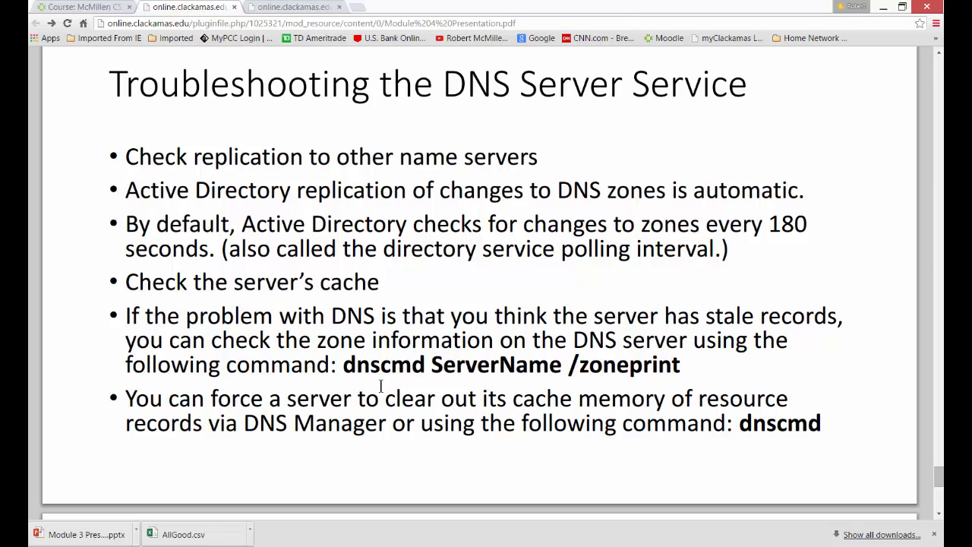
left_click_drag(339, 369, 718, 375)
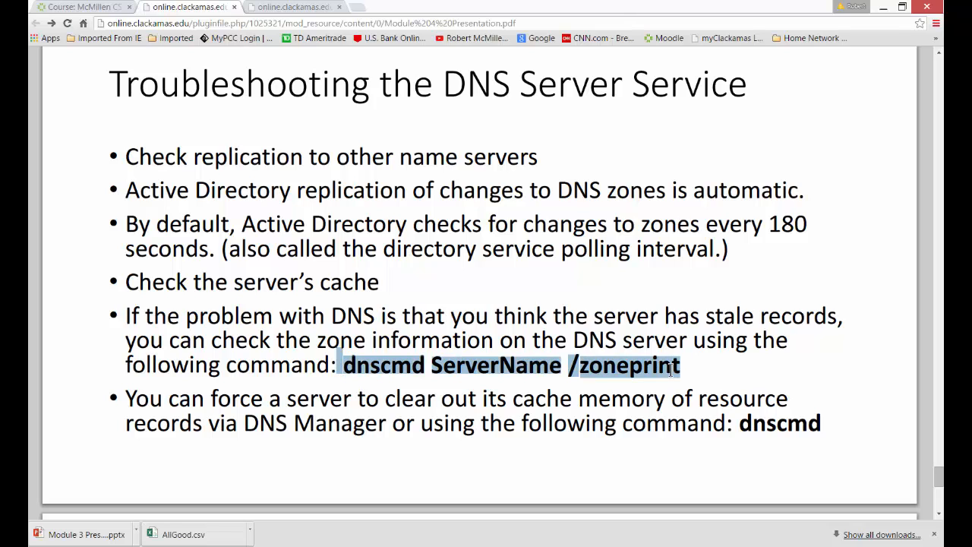
left_click_drag(454, 396, 443, 396)
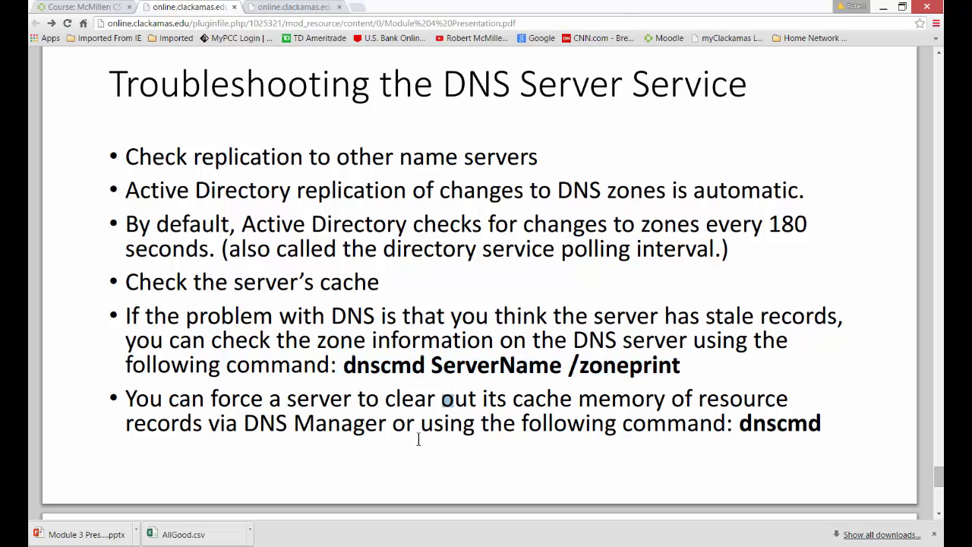
left_click(564, 450)
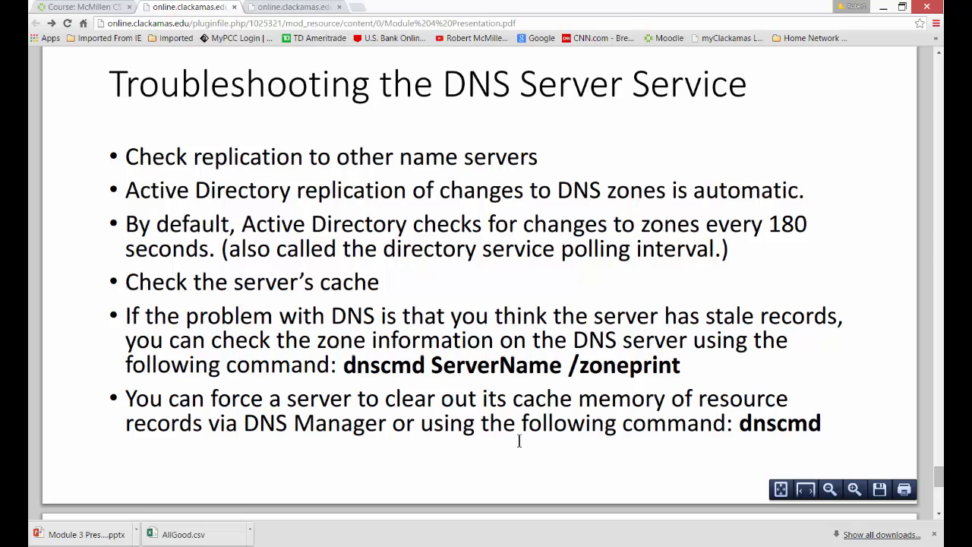
scroll(519, 441, "down", 4)
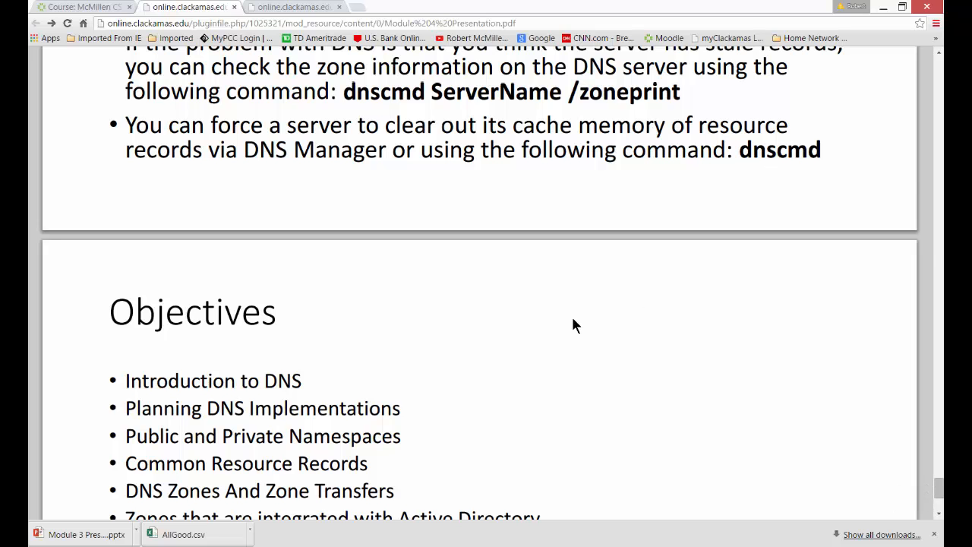
scroll(573, 325, "down", 3)
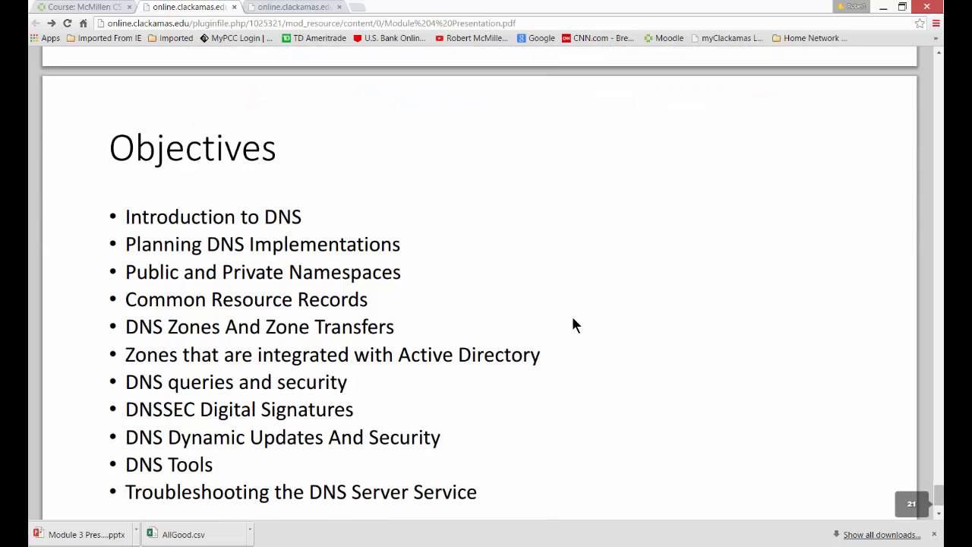
scroll(574, 325, "down", 1)
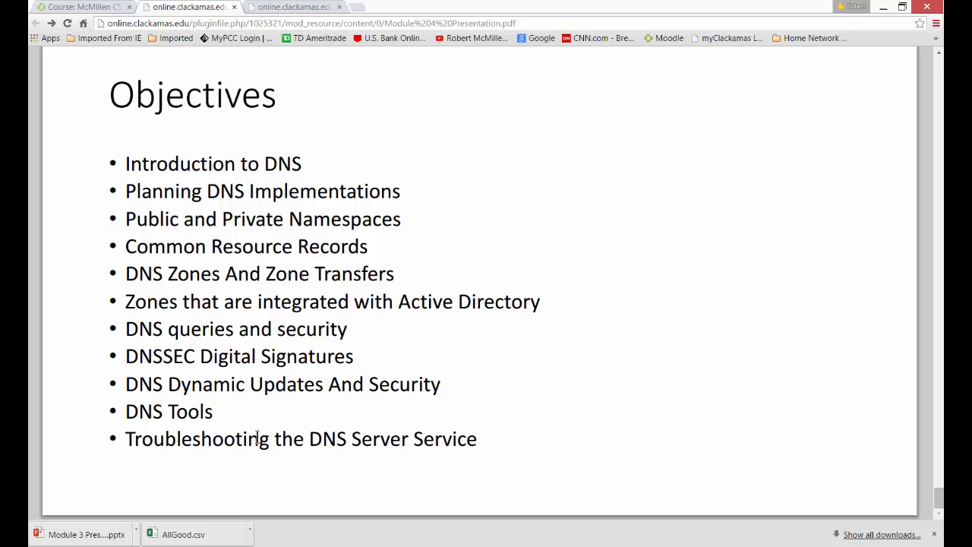
Step: Open the Module 4 lab instructions and read the widgetllc.internal zone review and reverse lookup zone sections
left_click(286, 10)
scroll(429, 290, "down", 3)
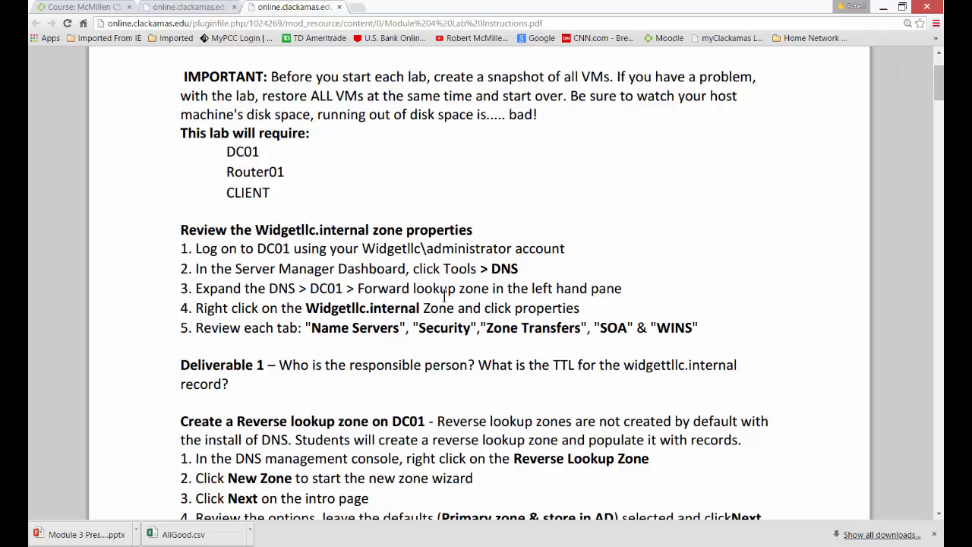
scroll(445, 315, "down", 3)
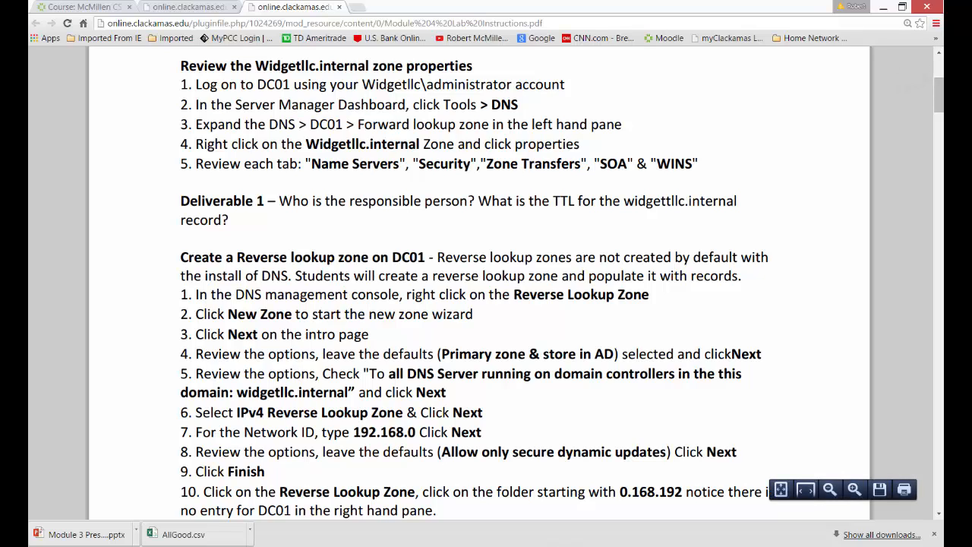
Step: Switch to the DC01 virtual machine in VMware Player and open DNS Manager from Server Manager in a maximized window
left_click(648, 546)
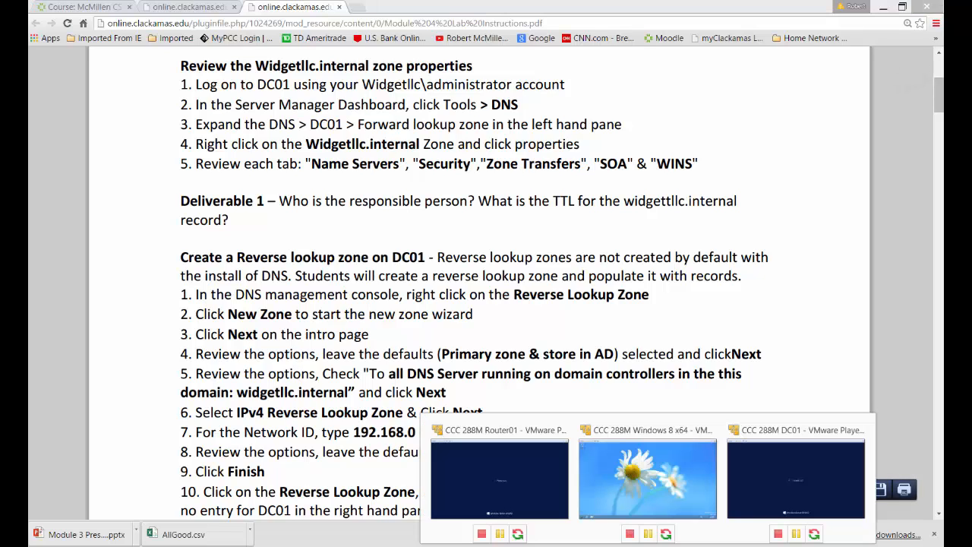
left_click(647, 480)
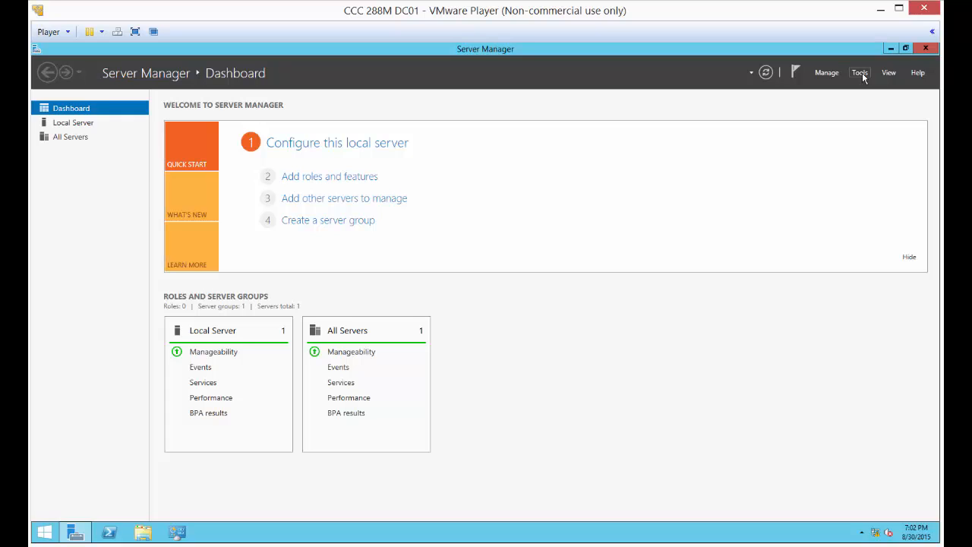
left_click(859, 72)
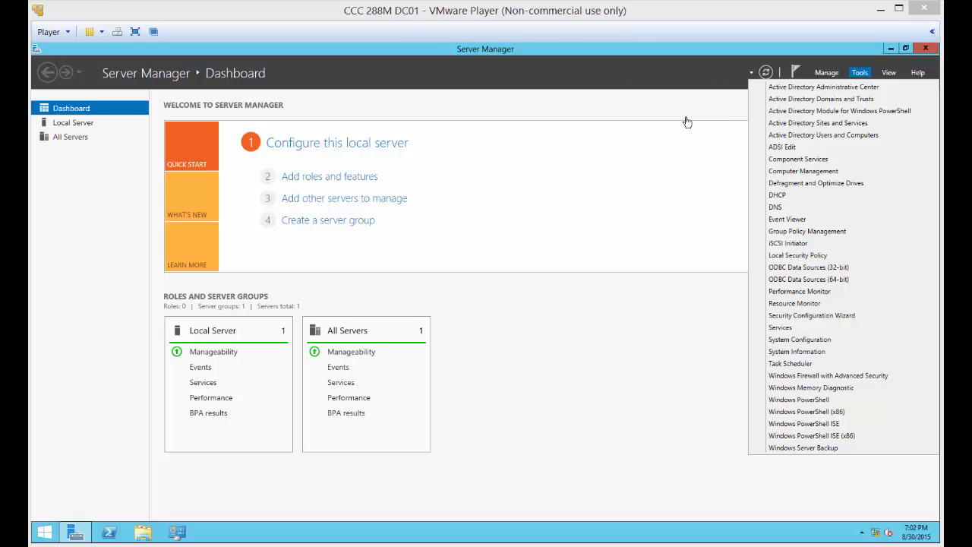
left_click(776, 207)
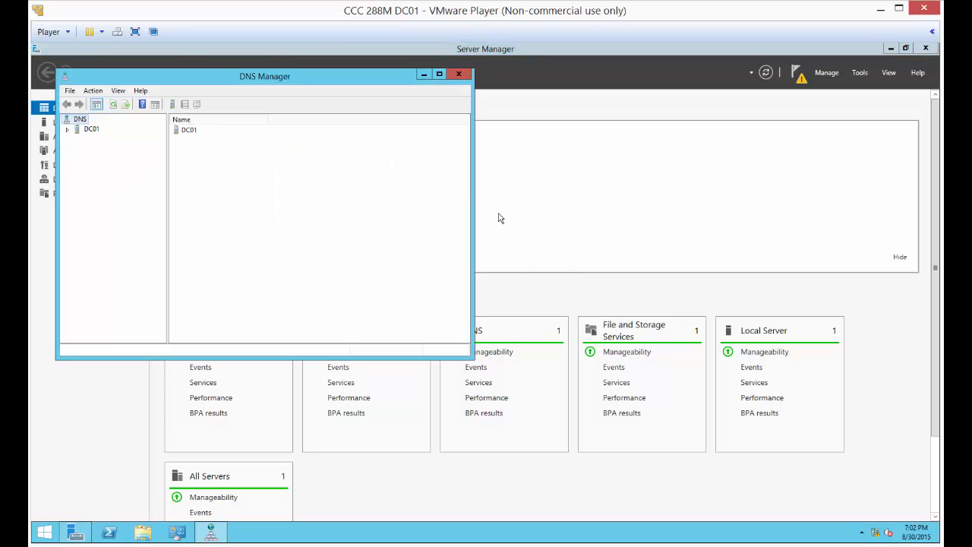
left_click(438, 74)
Step: Expand DC01 and its Forward Lookup Zones, widen the console tree, and display the records of the widgetllc.internal zone
left_click(39, 99)
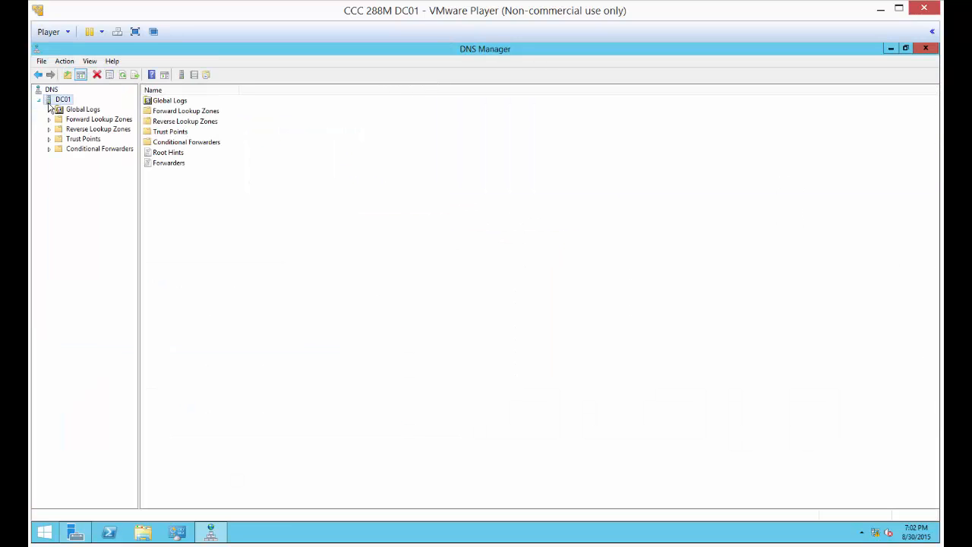
double_click(57, 120)
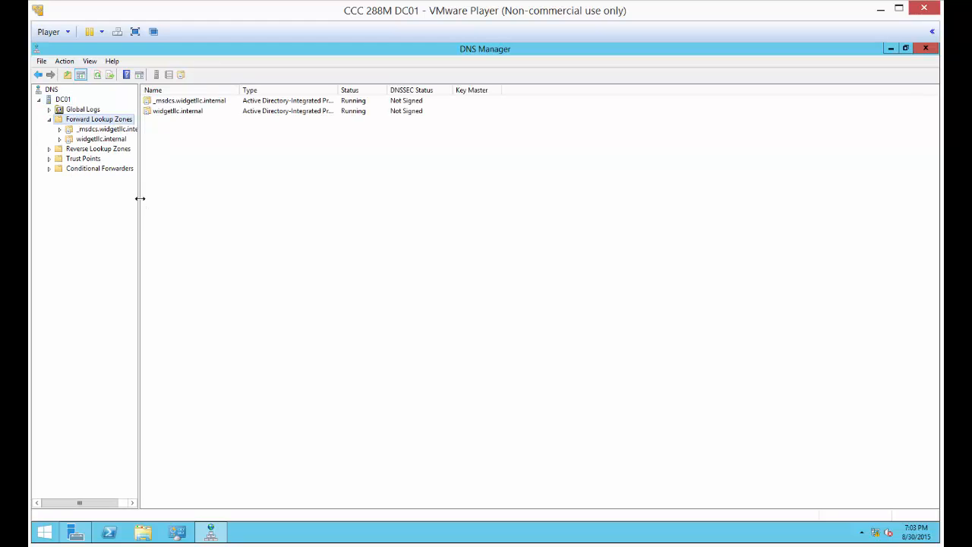
left_click_drag(139, 201, 253, 202)
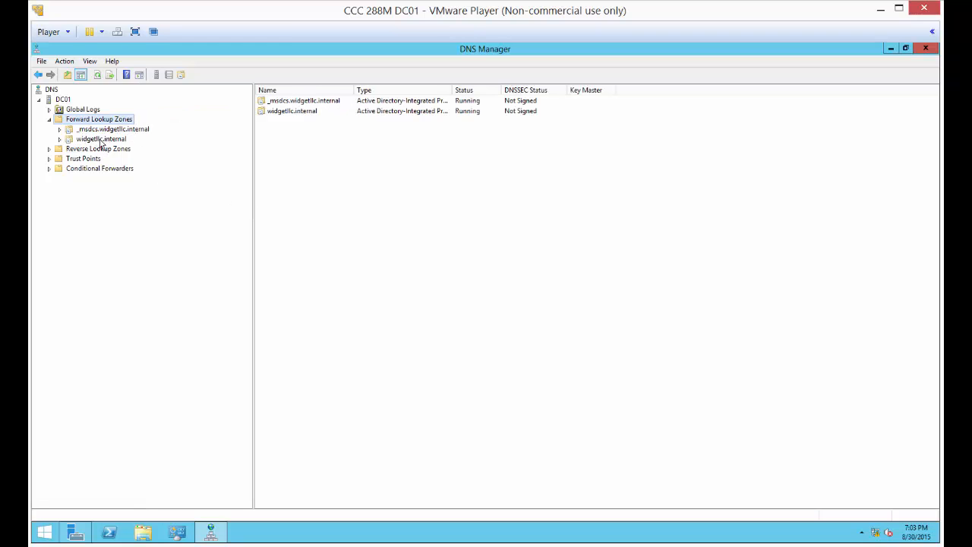
left_click(100, 140)
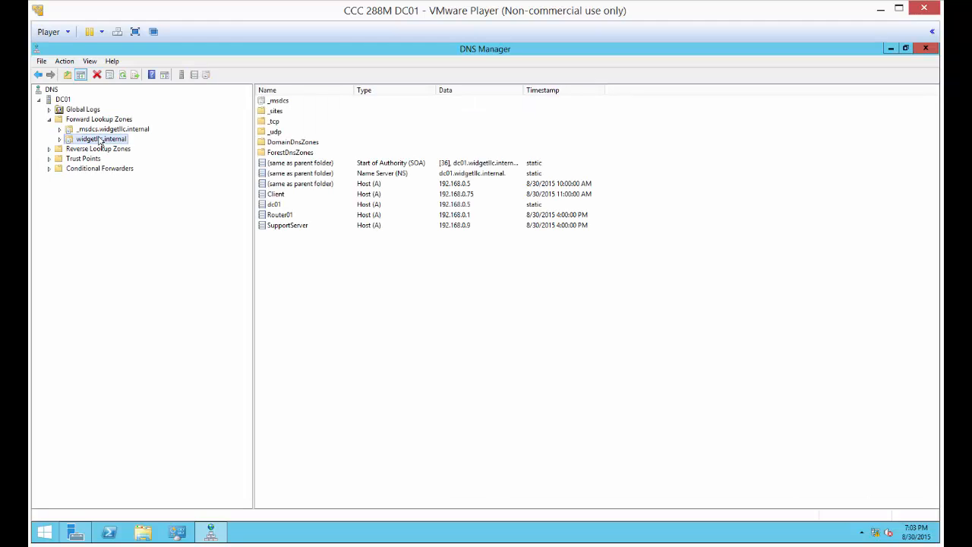
Step: Open the widgetllc.internal zone properties and examine its Start of Authority, name server and zone transfer settings
right_click(100, 141)
left_click(155, 321)
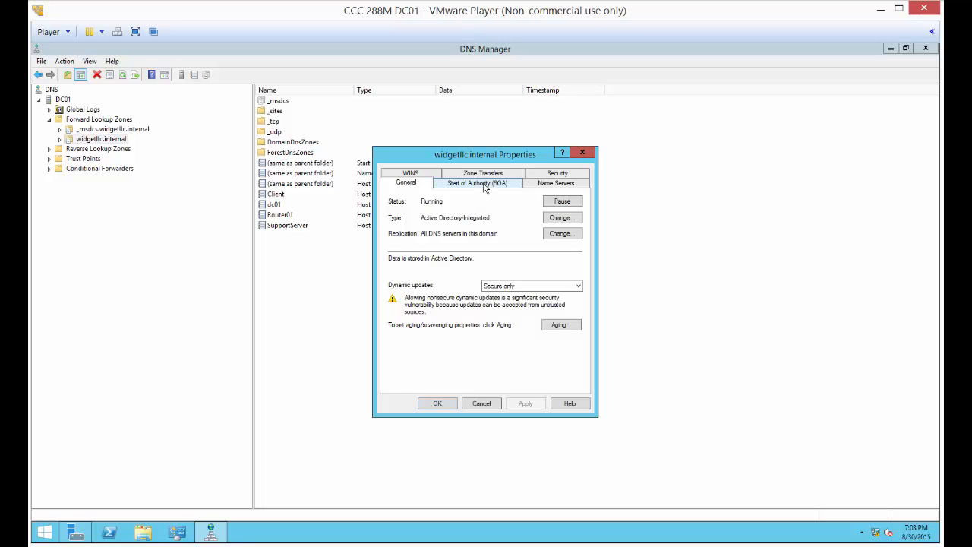
left_click(484, 186)
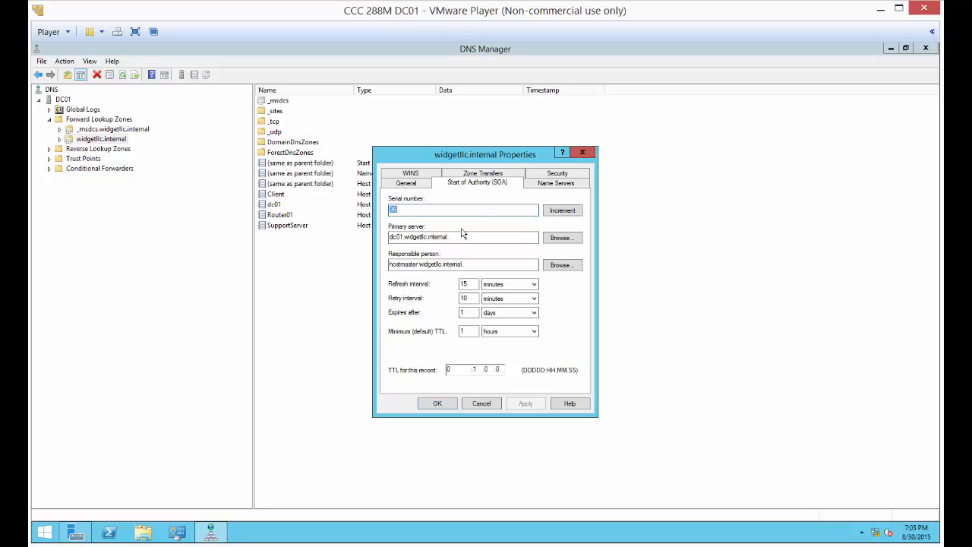
left_click(544, 186)
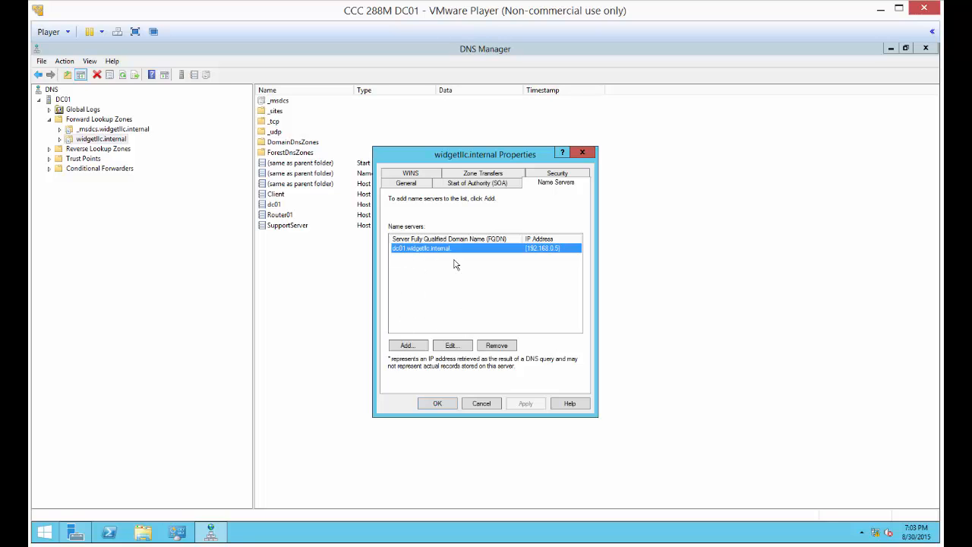
left_click(465, 174)
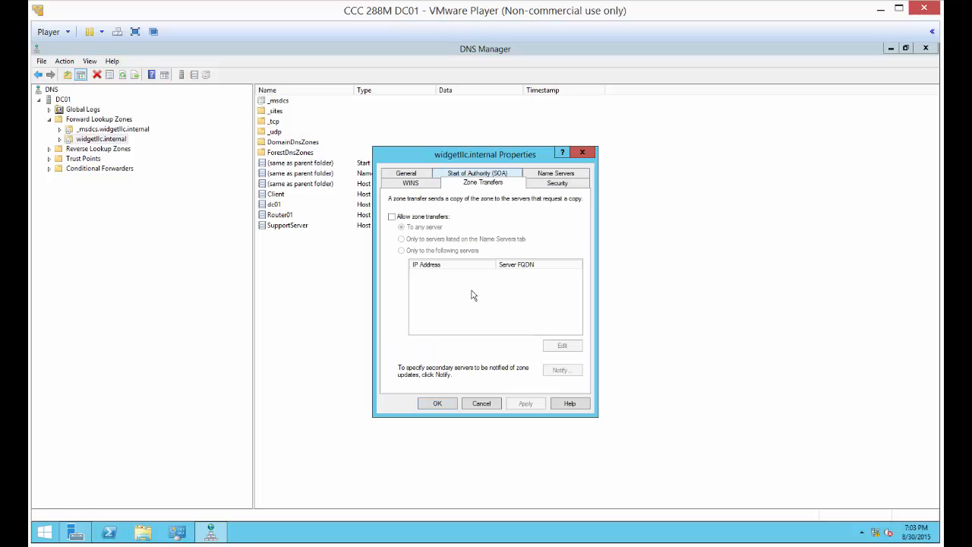
Step: Try allowing zone transfers only to the following servers, and disable zone transfers again
left_click(429, 219)
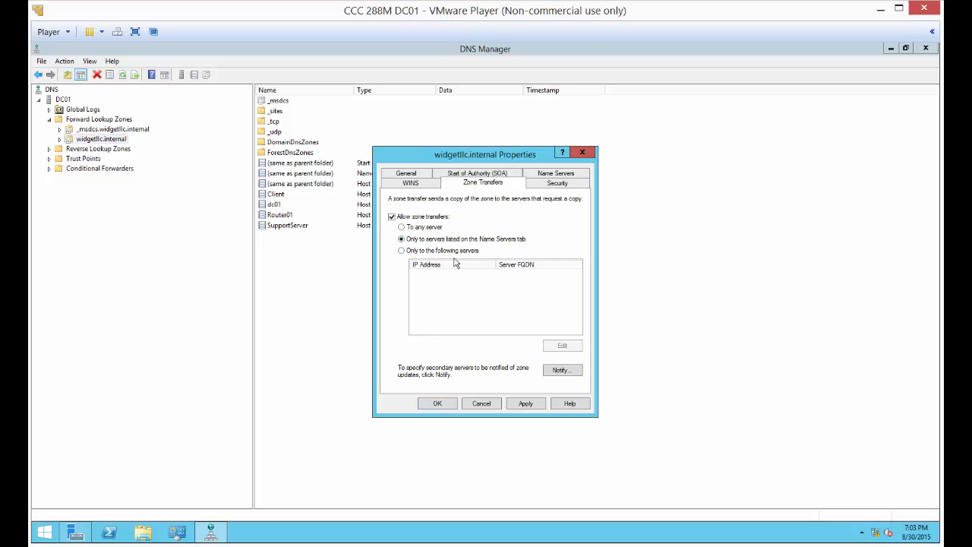
left_click(452, 251)
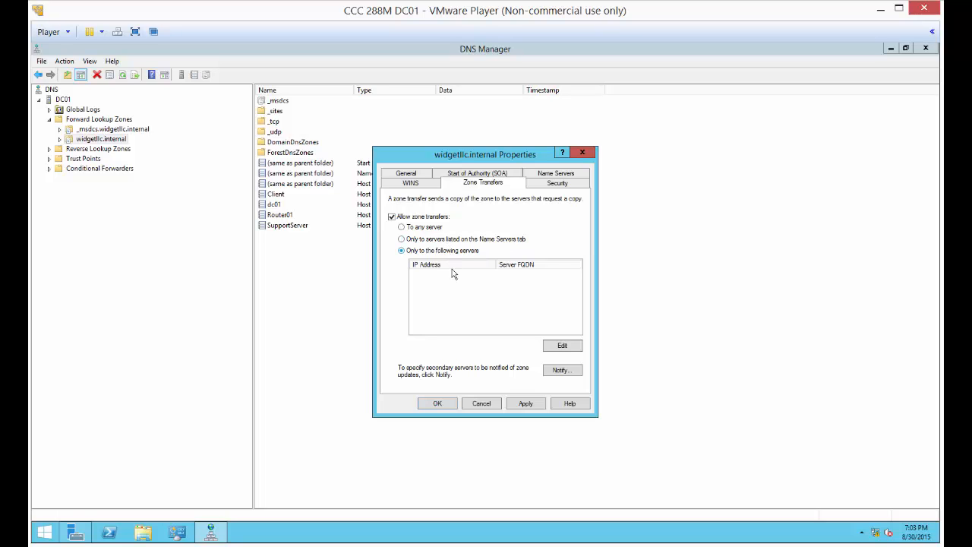
left_click(428, 218)
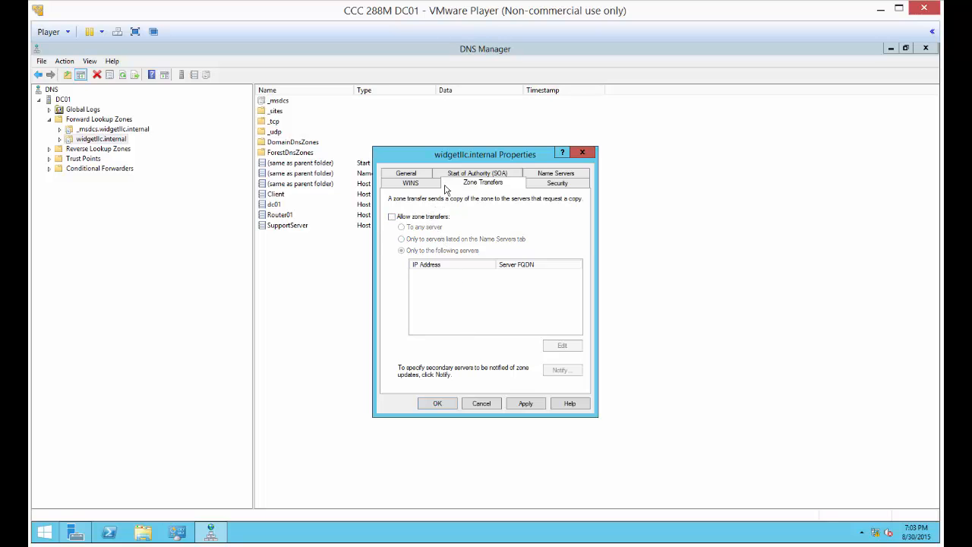
Step: Examine the WINS, security and general settings of the widgetllc.internal zone
left_click(435, 185)
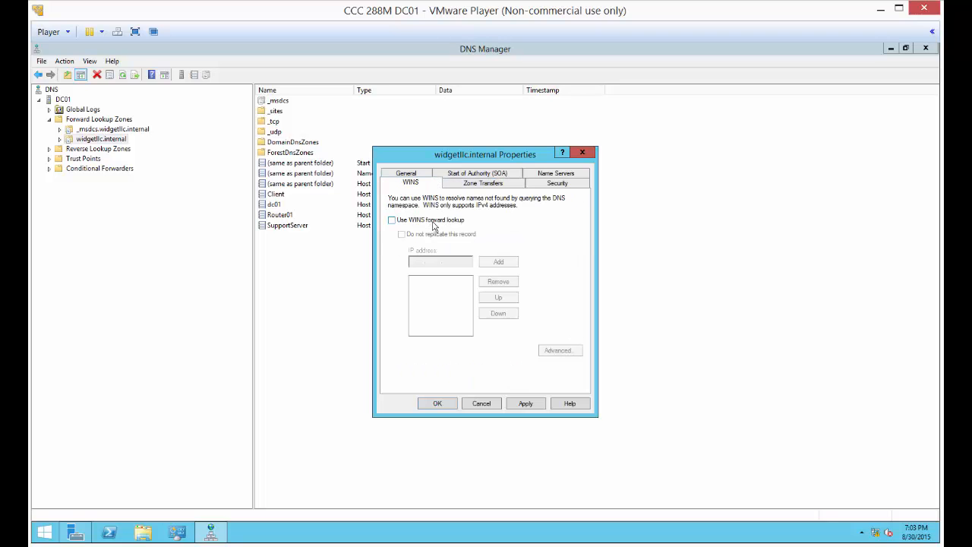
left_click(544, 186)
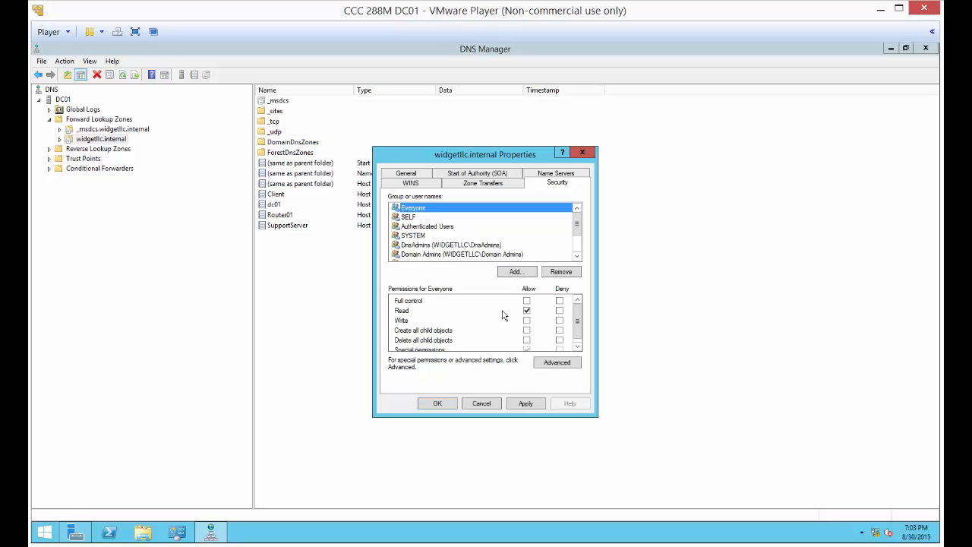
left_click(403, 174)
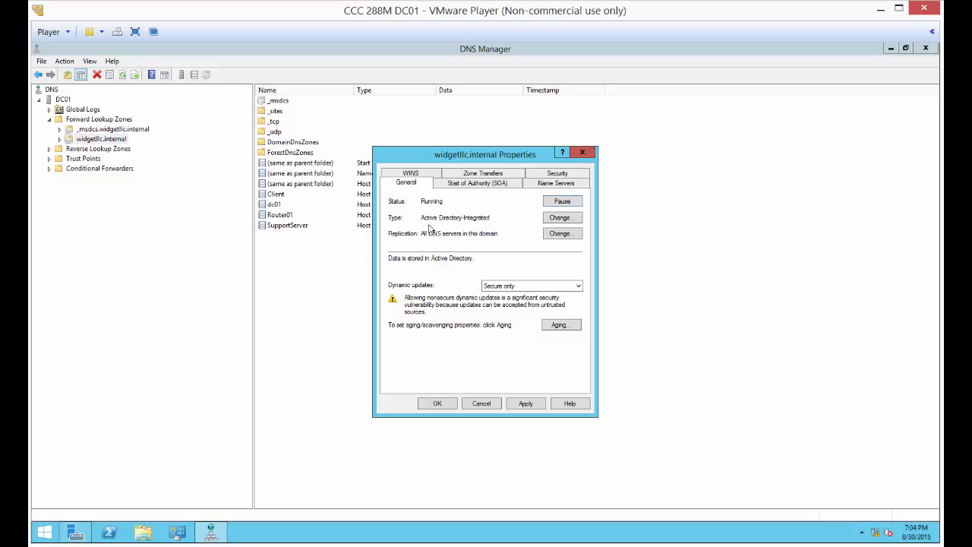
Step: Try the Secondary zone and Stub zone types for widgetllc.internal, and close the zone properties without saving
left_click(561, 220)
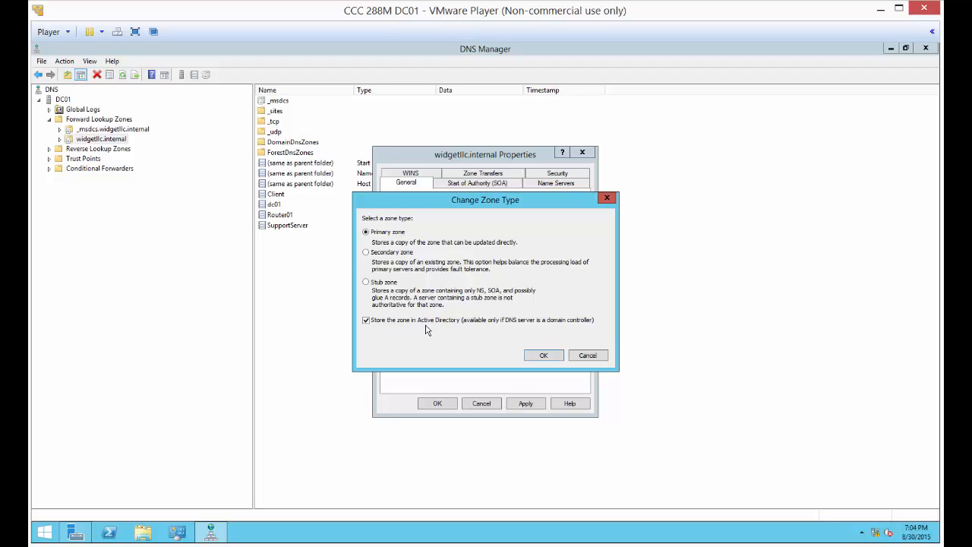
left_click(389, 252)
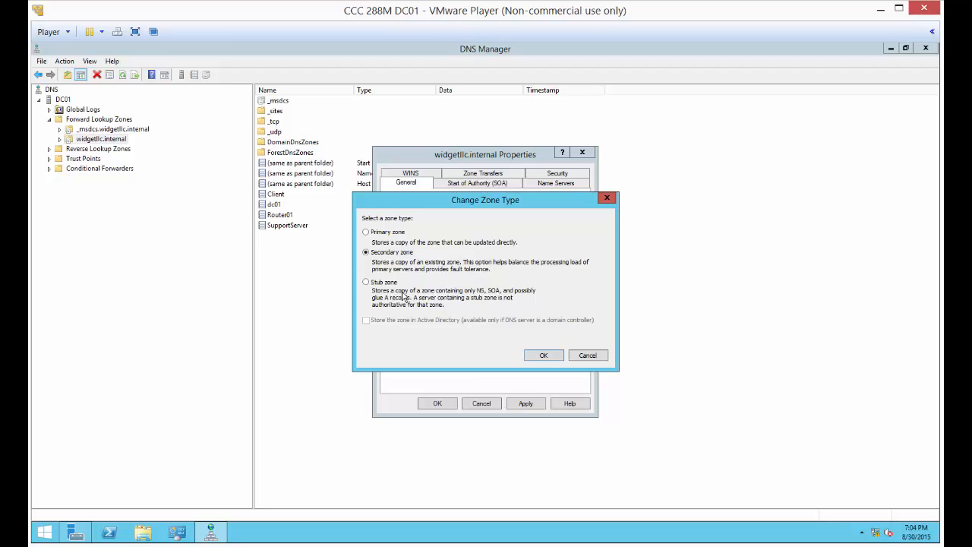
left_click(379, 287)
left_click(585, 355)
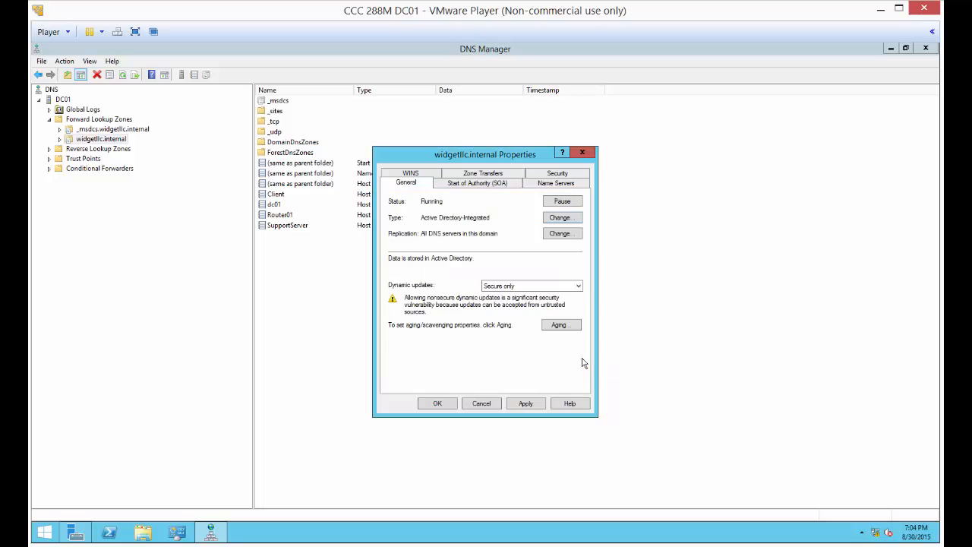
left_click(485, 407)
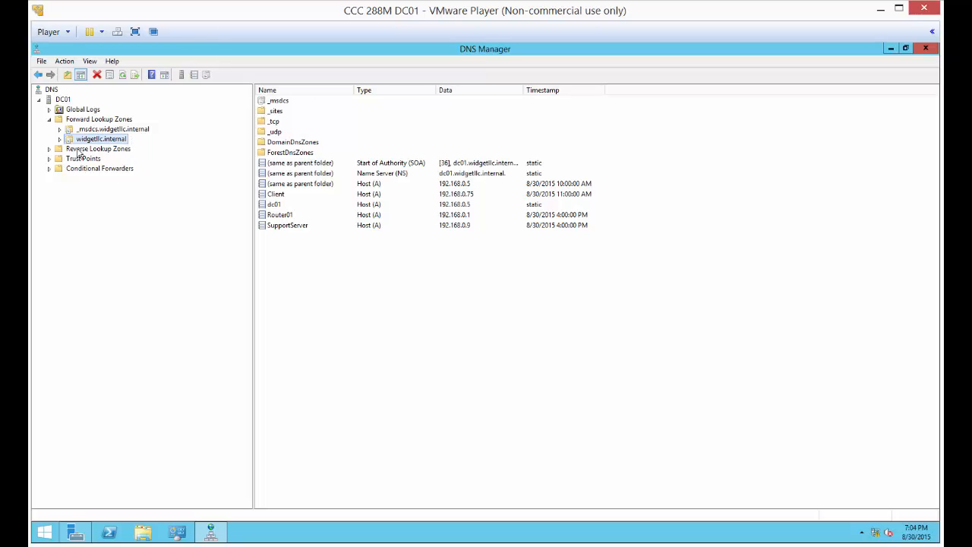
Step: Start a new reverse lookup zone as a primary zone stored in Active Directory, replicated to all DNS servers in the widgetllc.internal domain
left_click(48, 151)
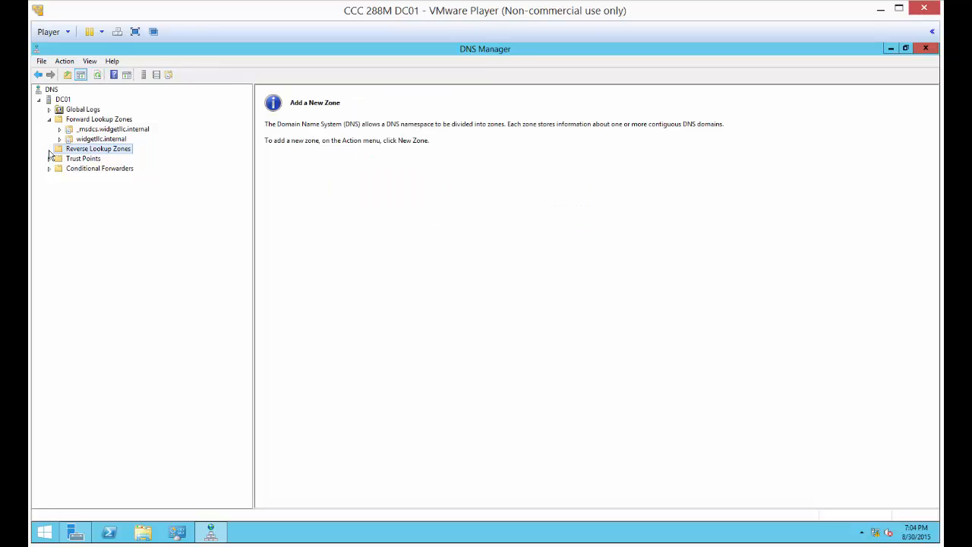
right_click(101, 154)
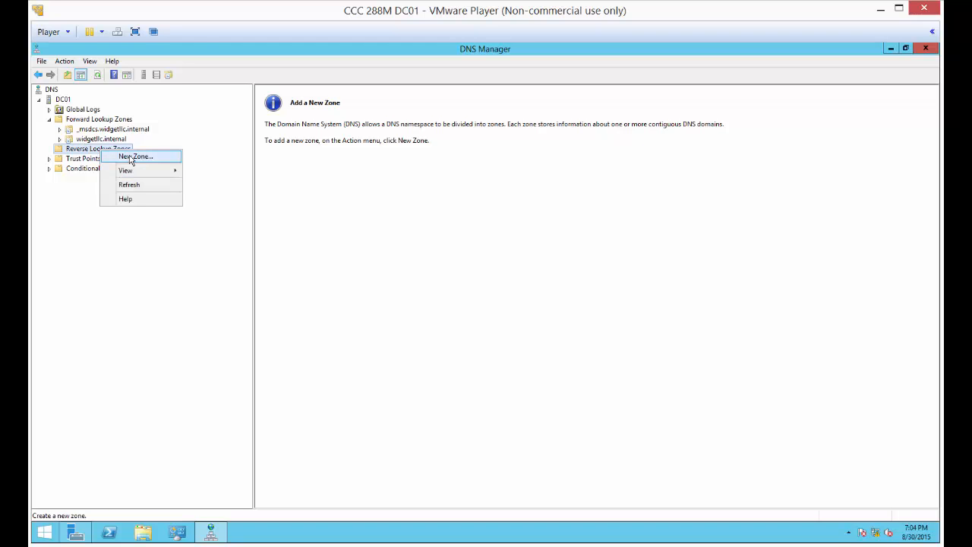
left_click(131, 157)
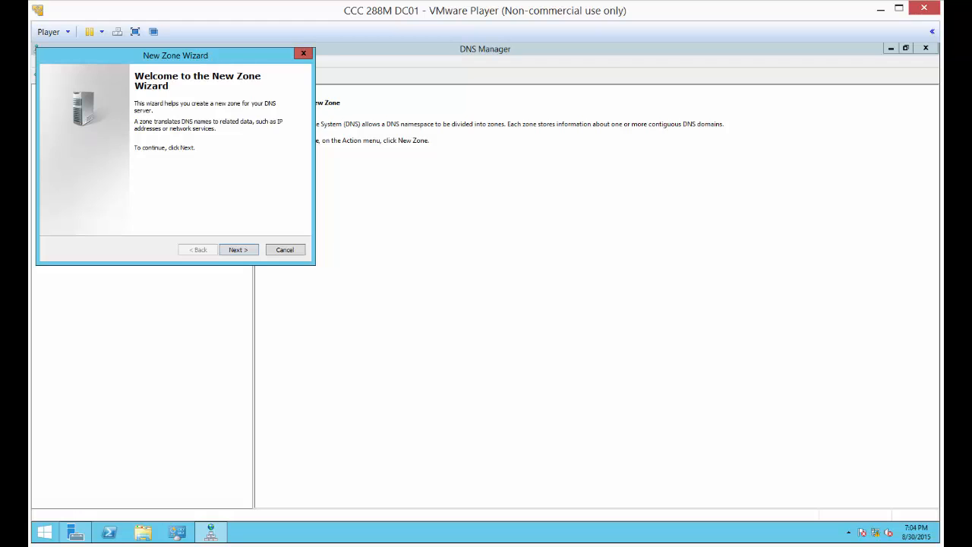
left_click_drag(213, 56, 541, 123)
left_click(566, 319)
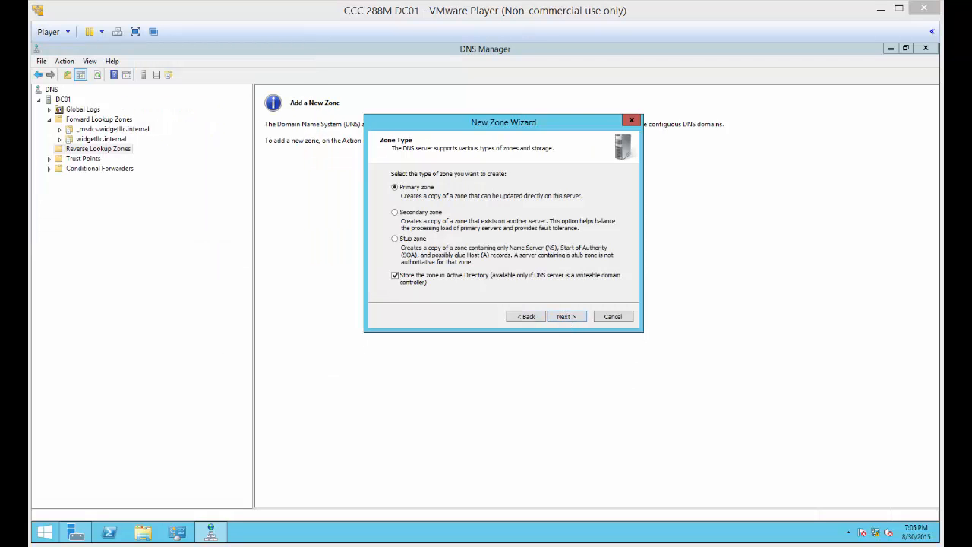
left_click(565, 319)
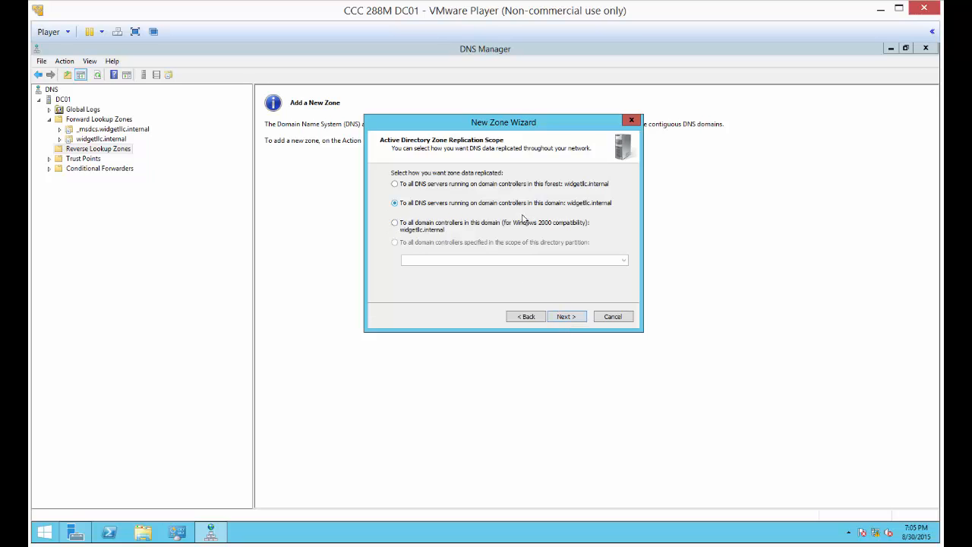
left_click(567, 319)
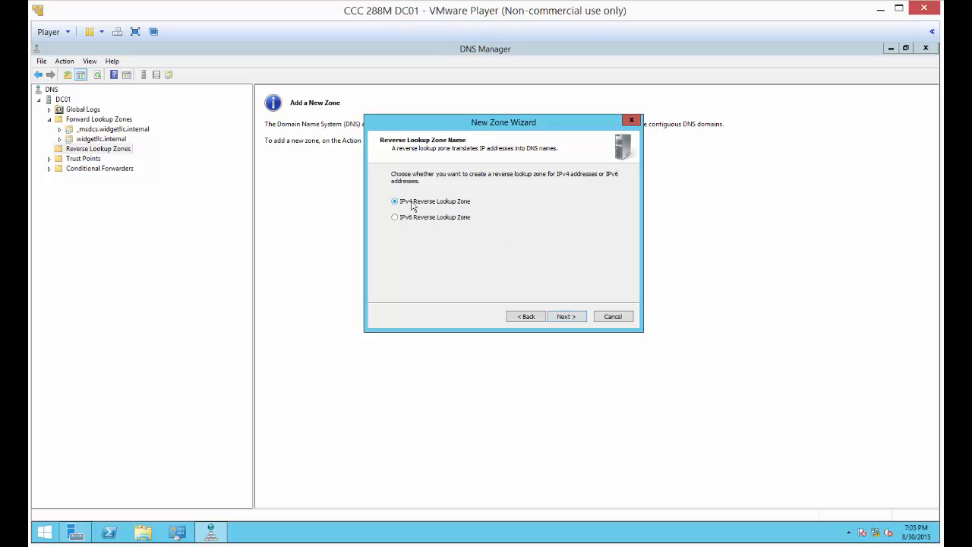
Step: Create the zone as an IPv4 reverse lookup zone with network ID 192.168.0, allowing only secure dynamic updates
left_click(566, 318)
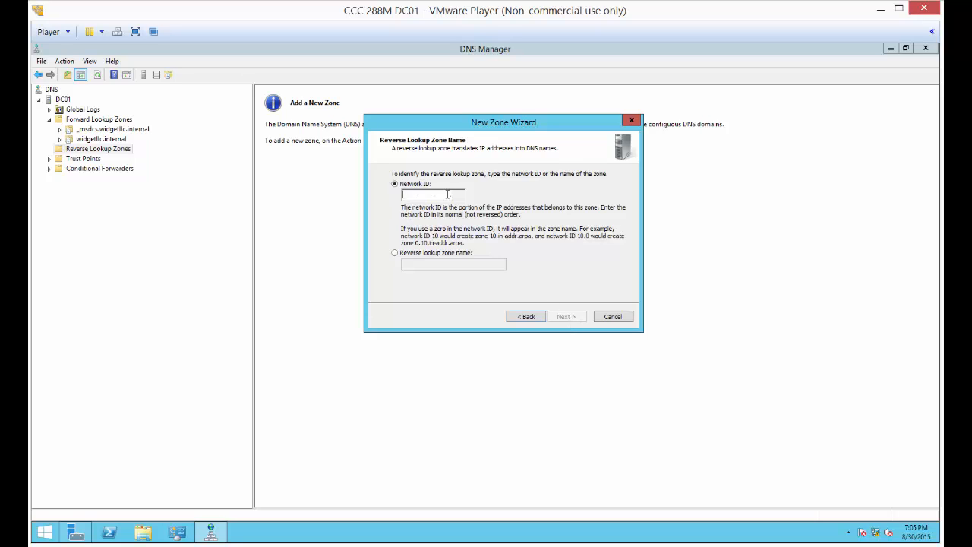
type("192.168.")
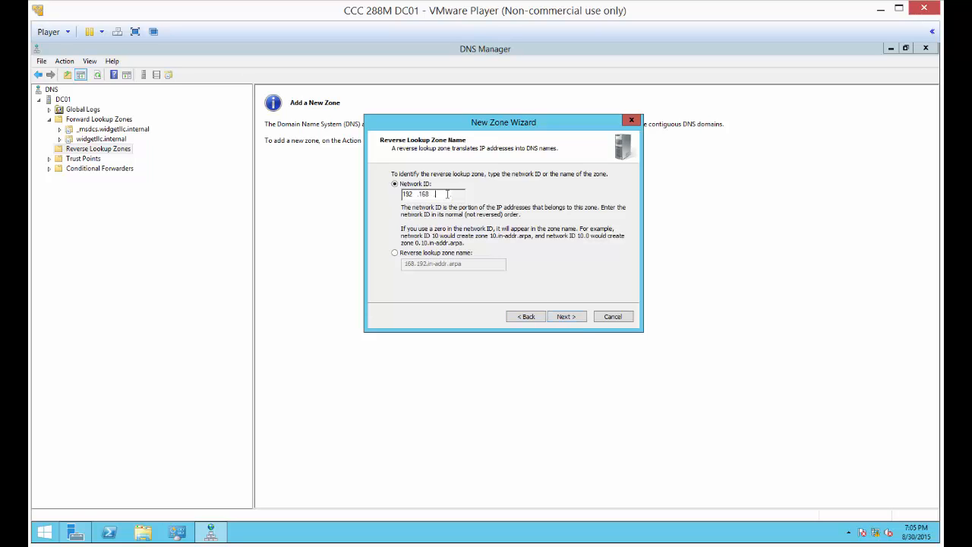
type("0")
left_click(578, 320)
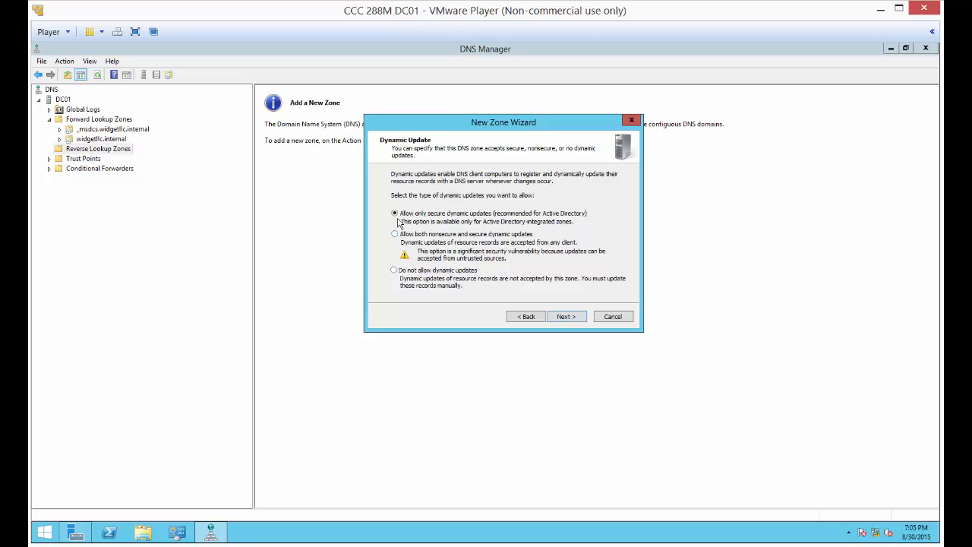
left_click(562, 319)
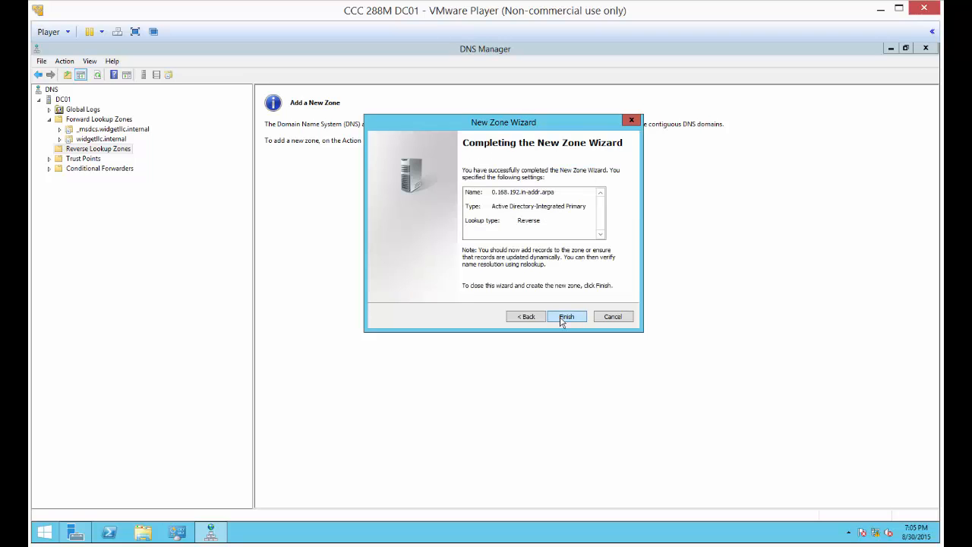
left_click(562, 319)
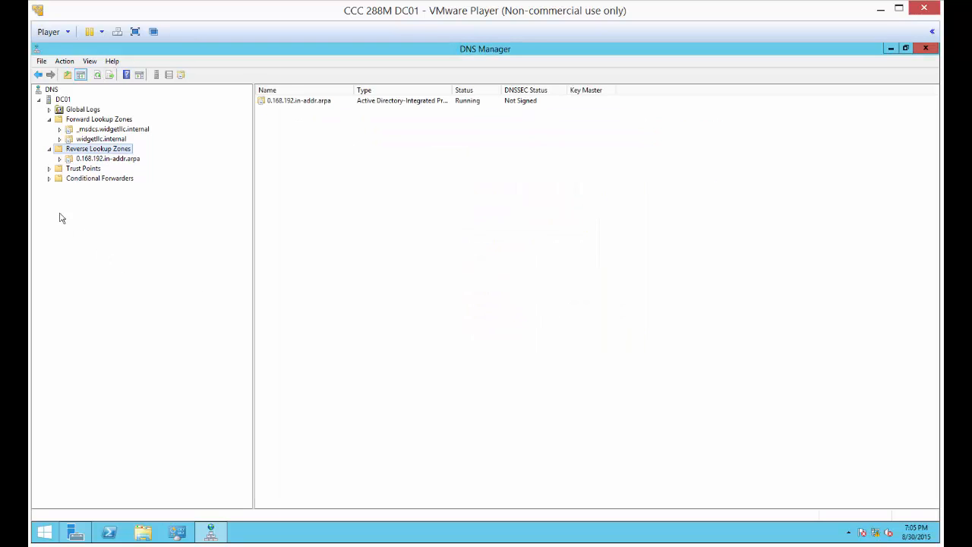
Step: Examine the Start of Authority and Name Server records in the 0.168.192.in-addr.arpa zone
left_click(102, 160)
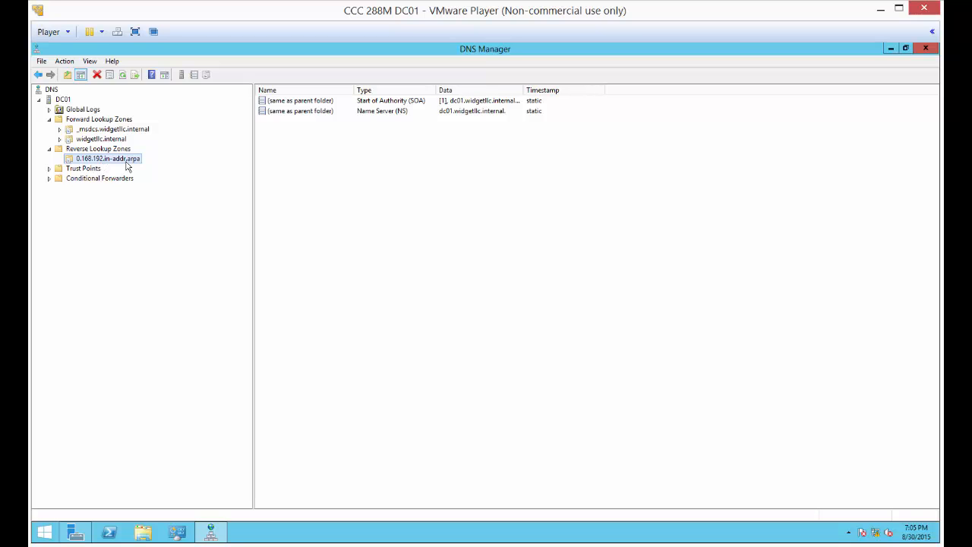
left_click(420, 103)
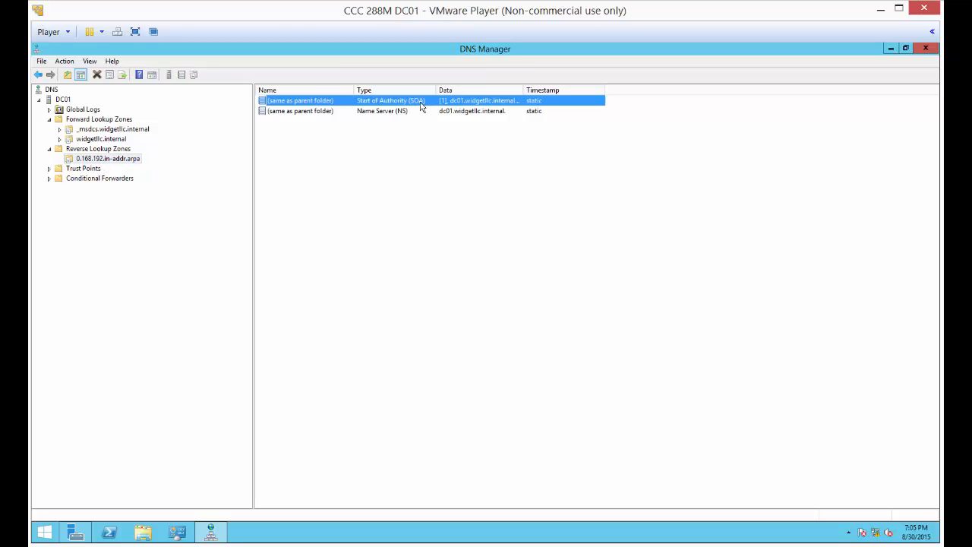
left_click(402, 111)
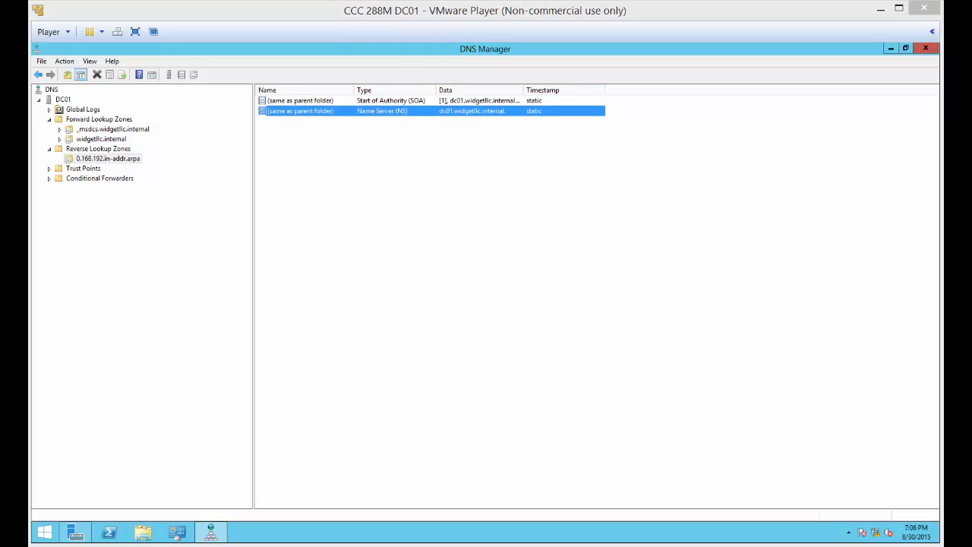
Step: Enable updating the associated pointer (PTR) record for the dc01 host record in widgetllc.internal and save the change
left_click(104, 139)
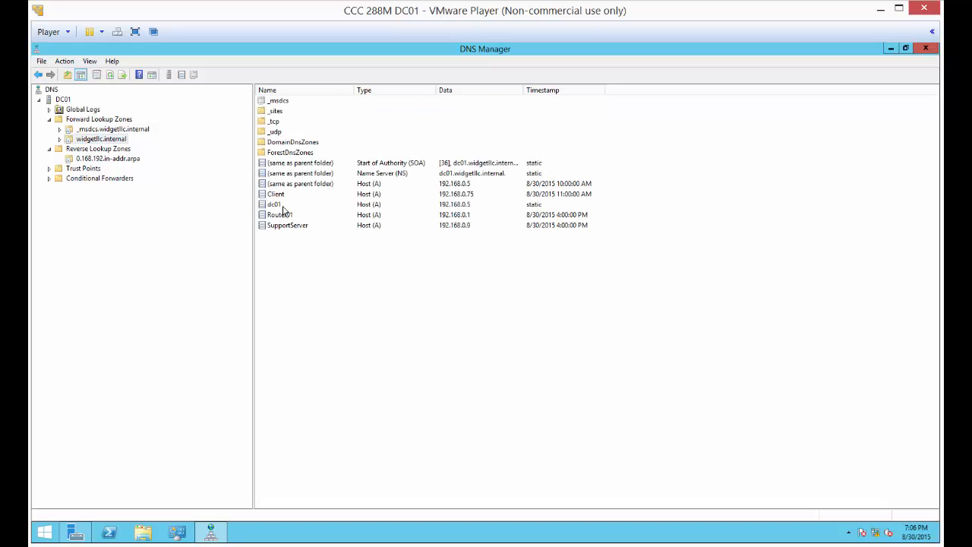
left_click(282, 206)
right_click(282, 210)
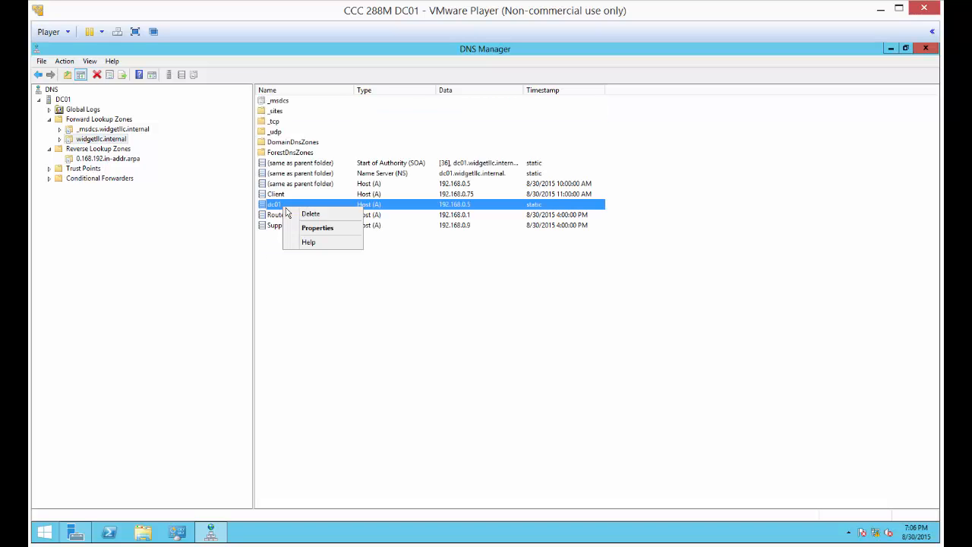
left_click(297, 228)
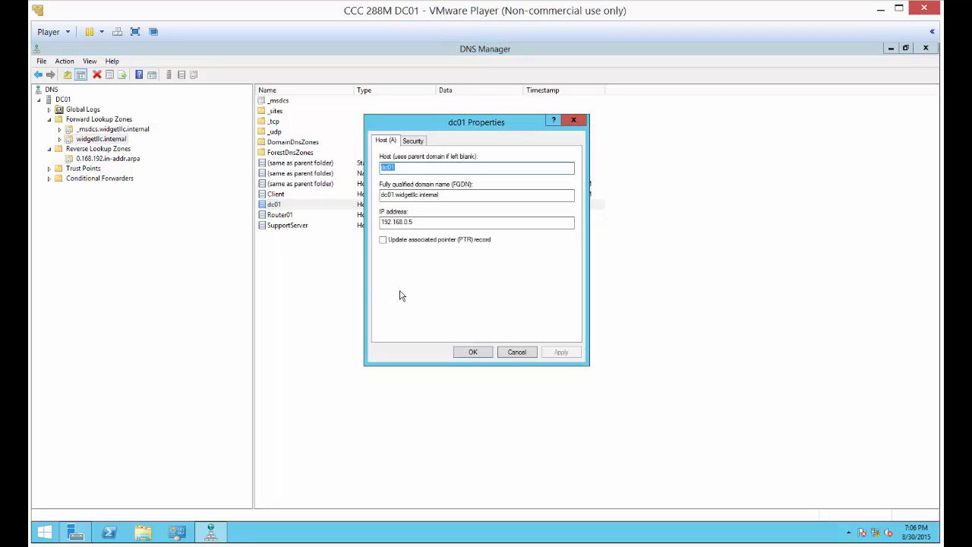
left_click(387, 242)
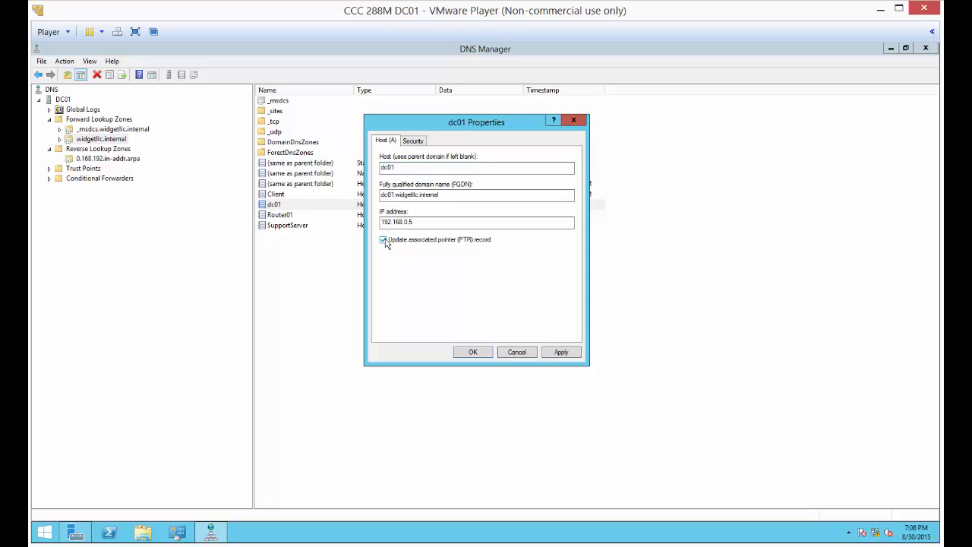
left_click(558, 354)
left_click(473, 352)
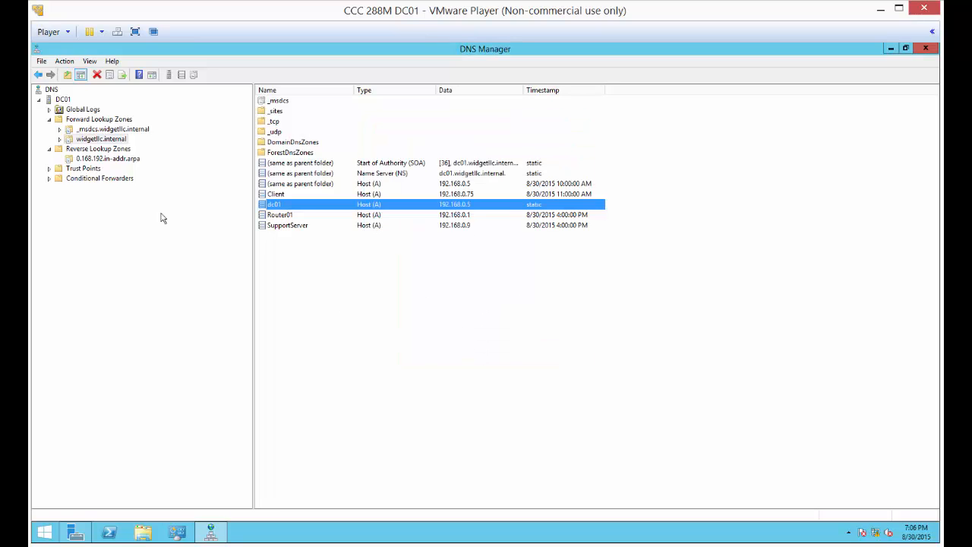
Step: Refresh the 0.168.192.in-addr.arpa zone and check for dc01's pointer record
left_click(95, 159)
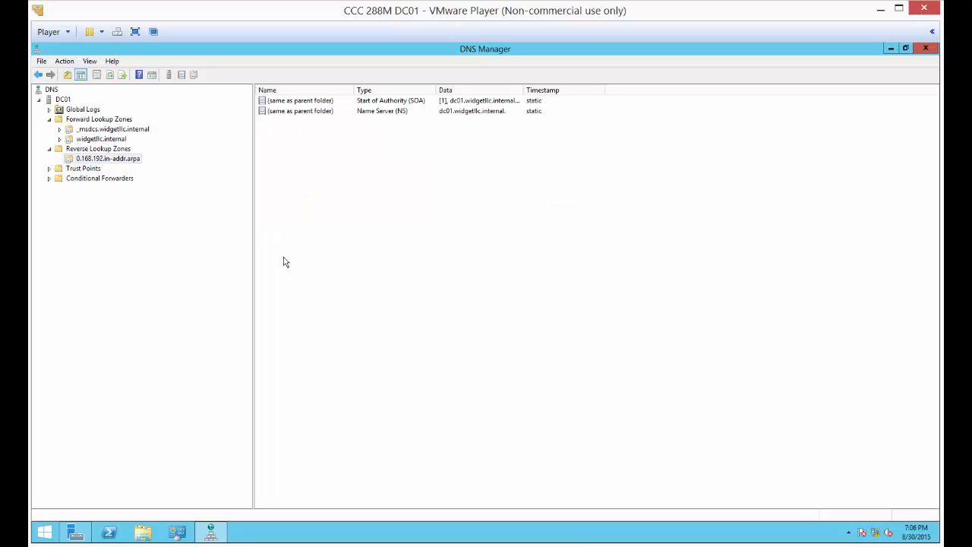
key("F5")
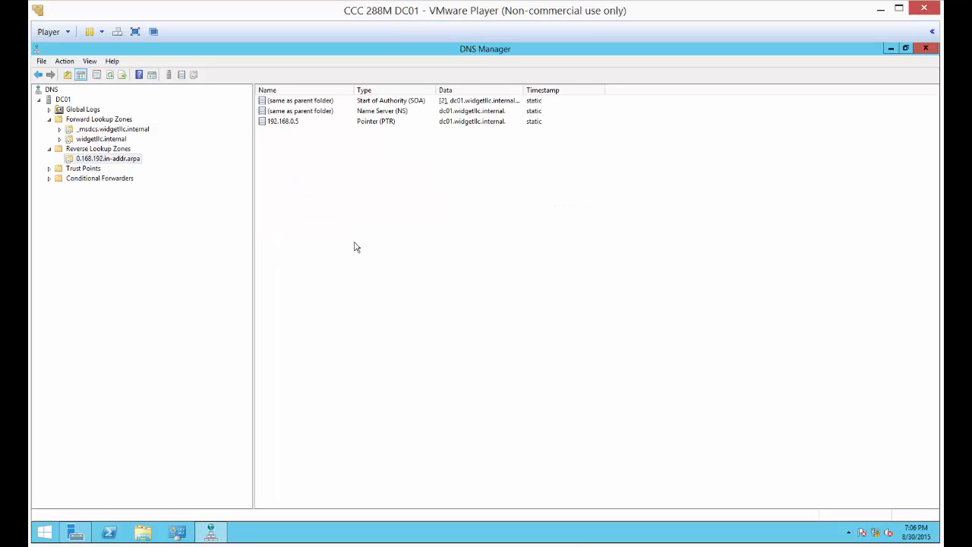
left_click(329, 123)
left_click(386, 197)
right_click(385, 198)
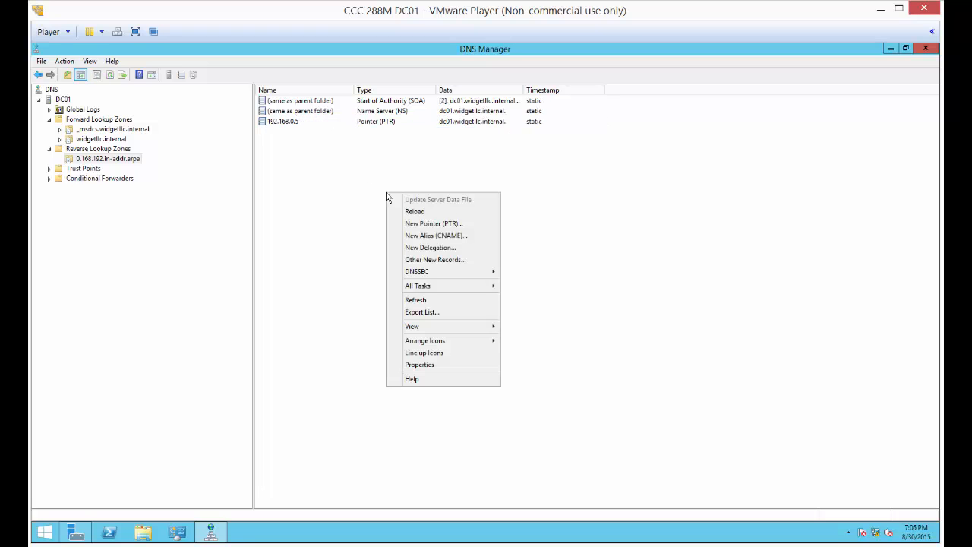
left_click(418, 224)
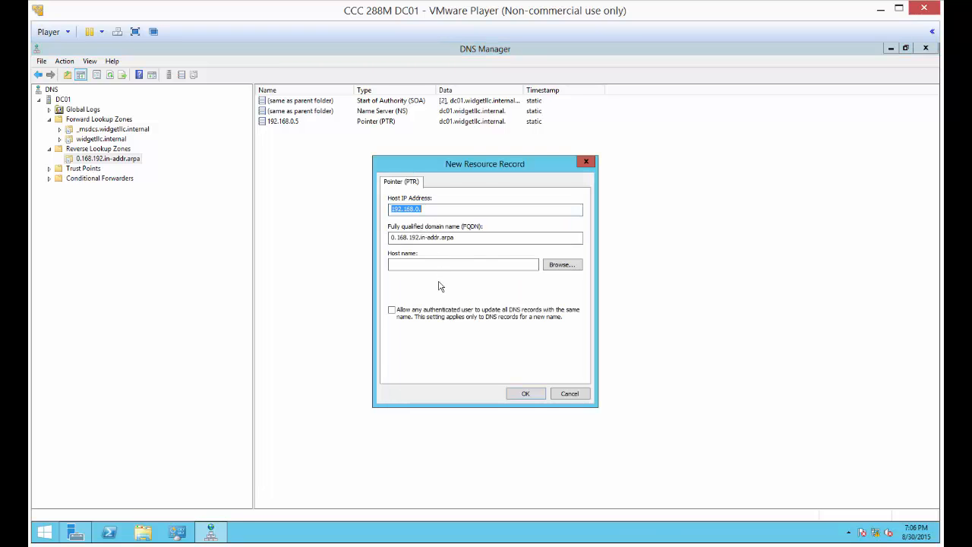
left_click(571, 394)
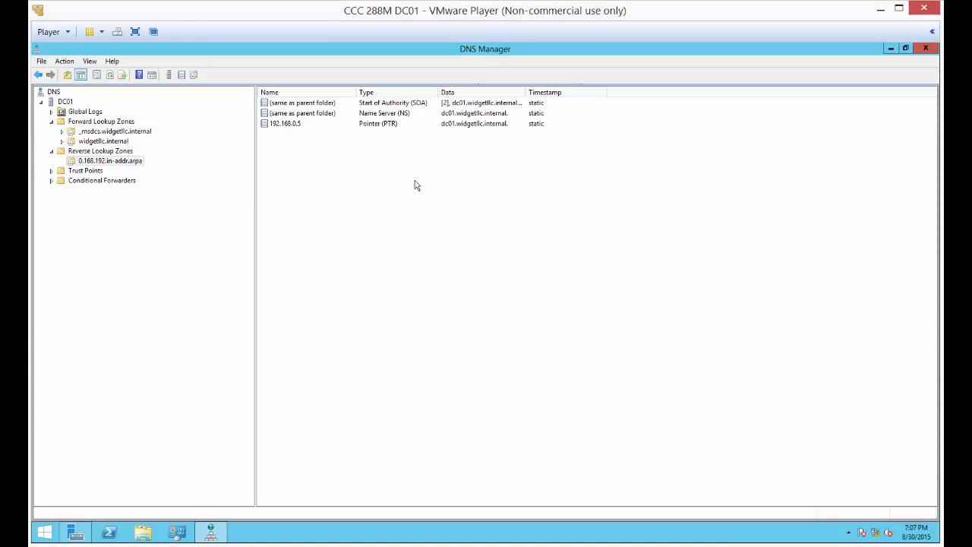
Step: Start a new pointer (PTR) record in the 0.168.192.in-addr.arpa zone with host IP address 192.168.0.1
right_click(425, 172)
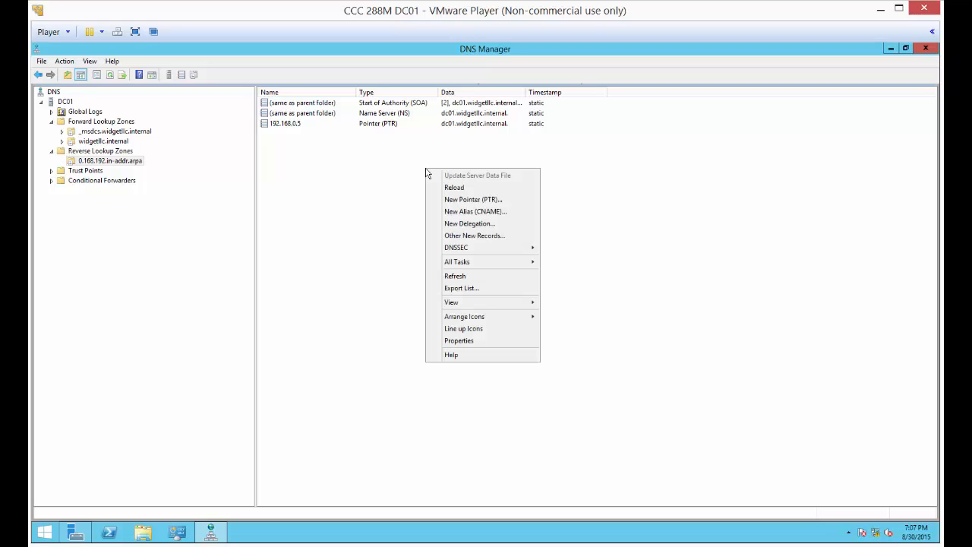
left_click(450, 199)
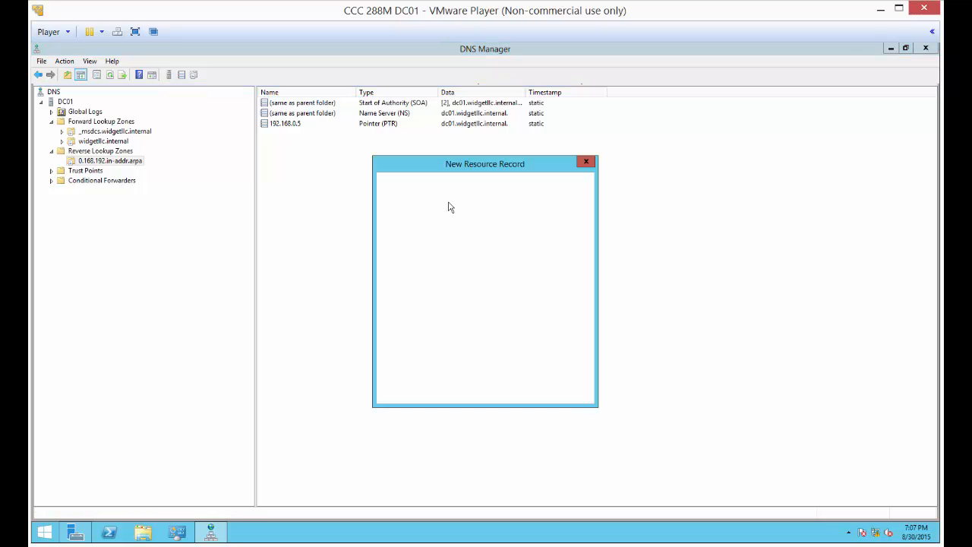
left_click(449, 211)
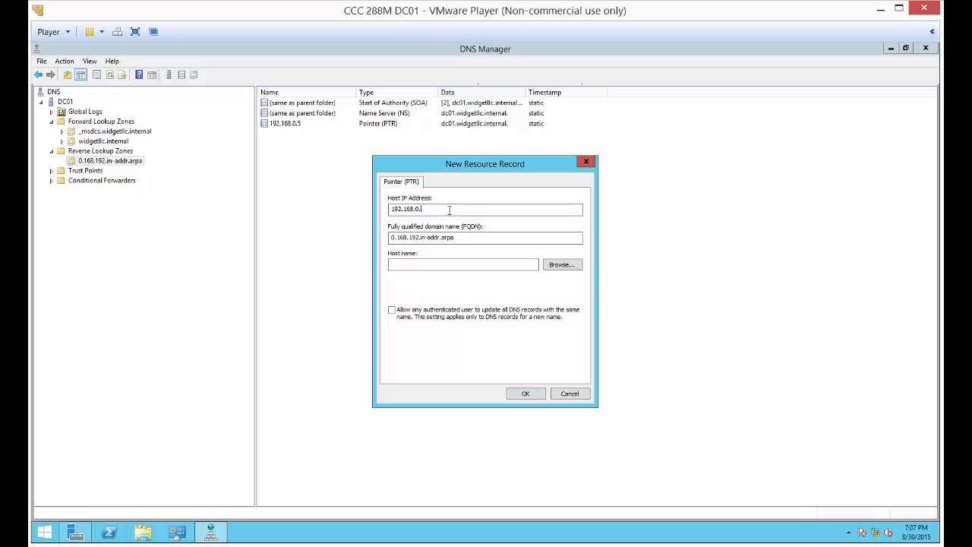
type("1")
Step: Browse DC01's widgetllc.internal forward lookup zone to pick Router01 as the pointer's host name, and create the record
left_click(558, 266)
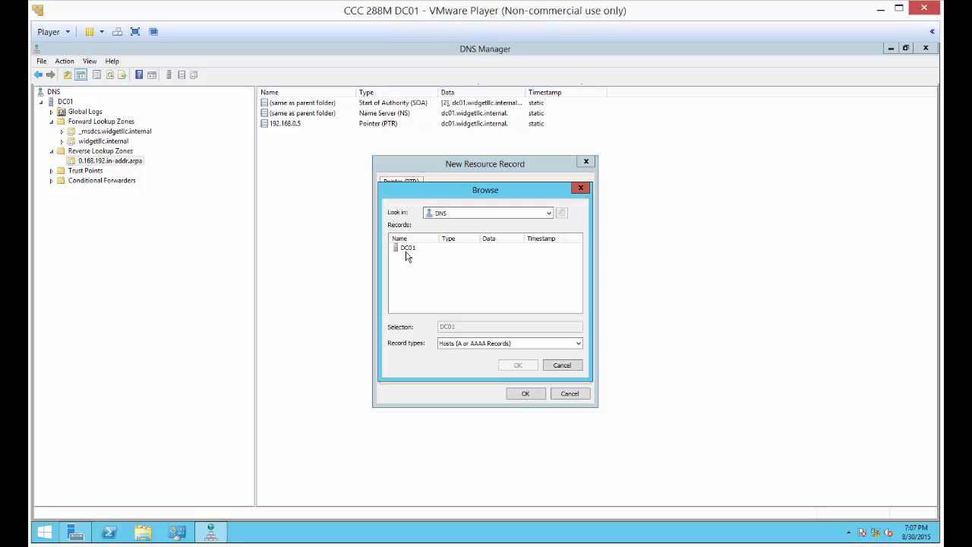
left_click(500, 218)
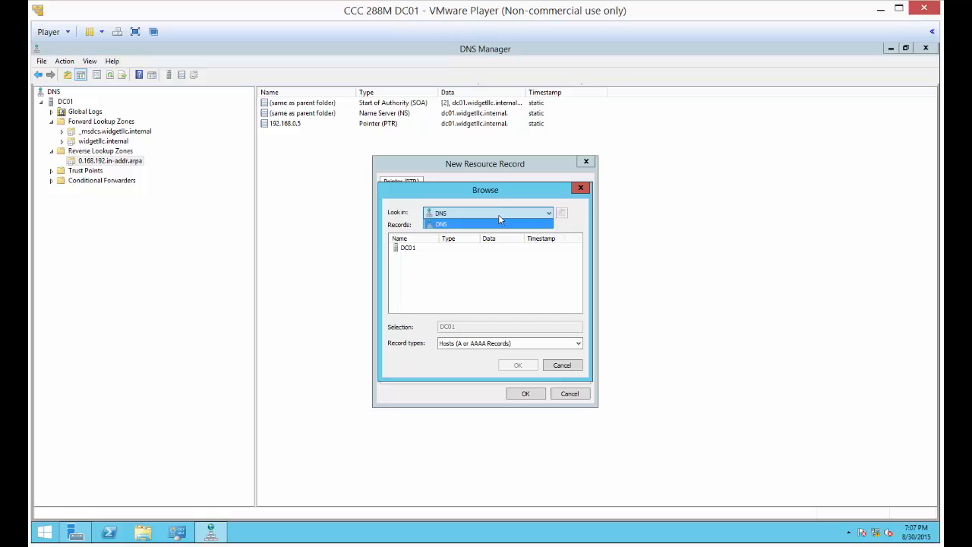
left_click(499, 221)
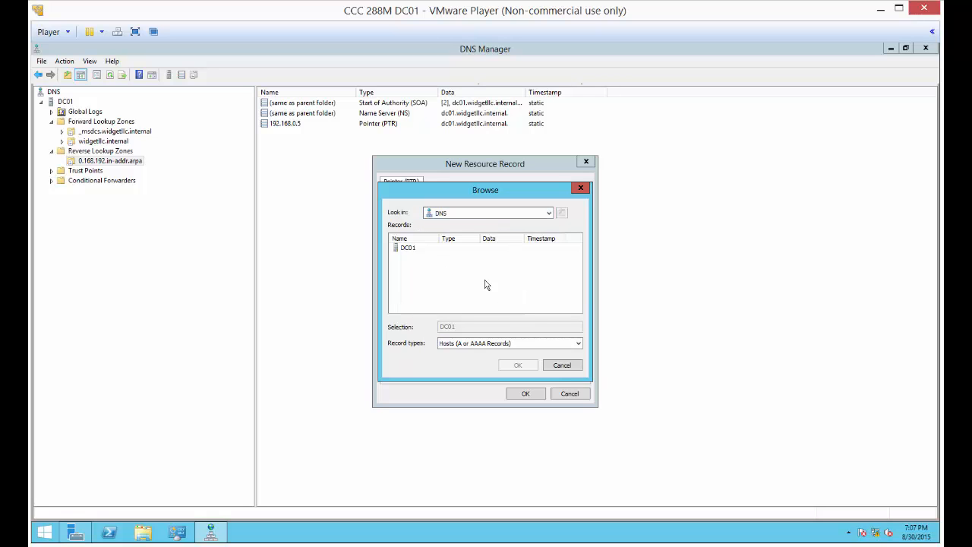
double_click(409, 248)
double_click(429, 249)
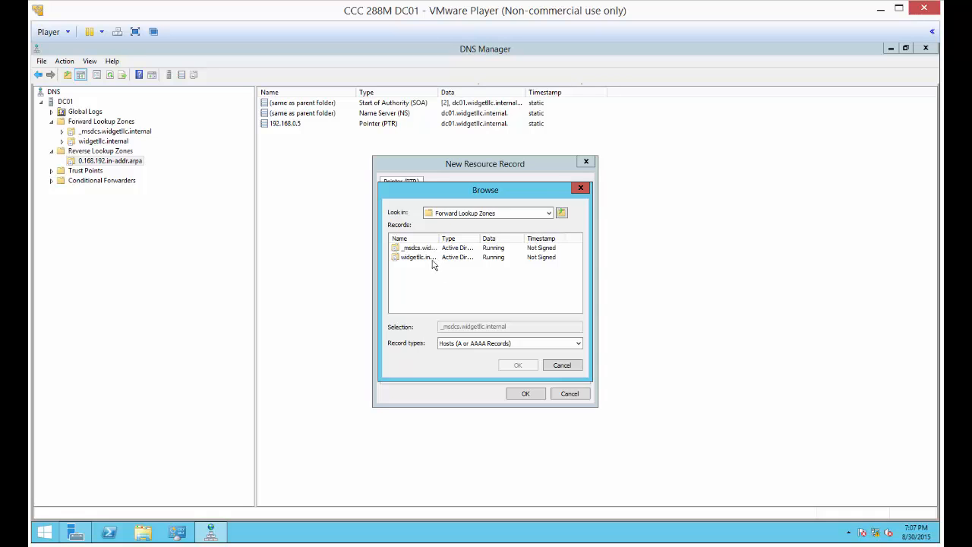
double_click(431, 258)
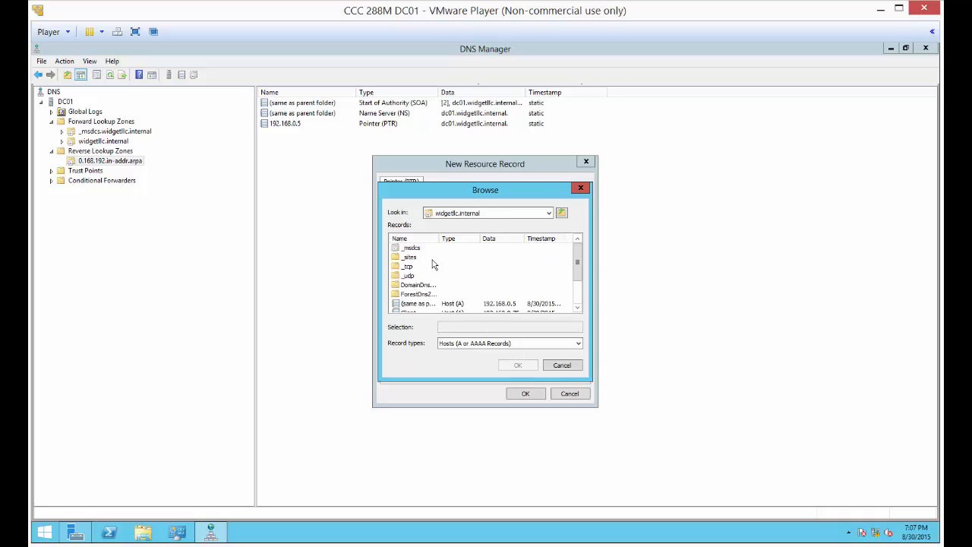
left_click(578, 281)
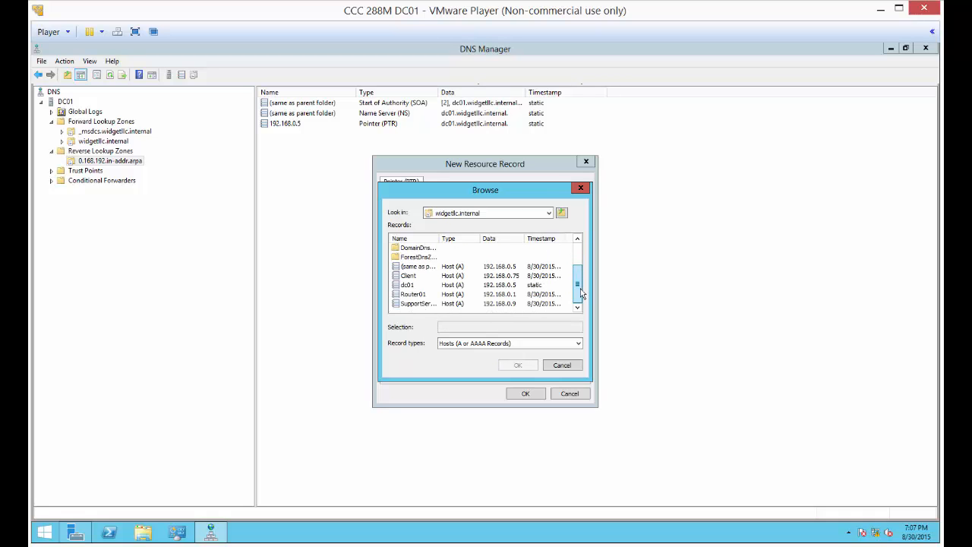
left_click(414, 295)
double_click(414, 295)
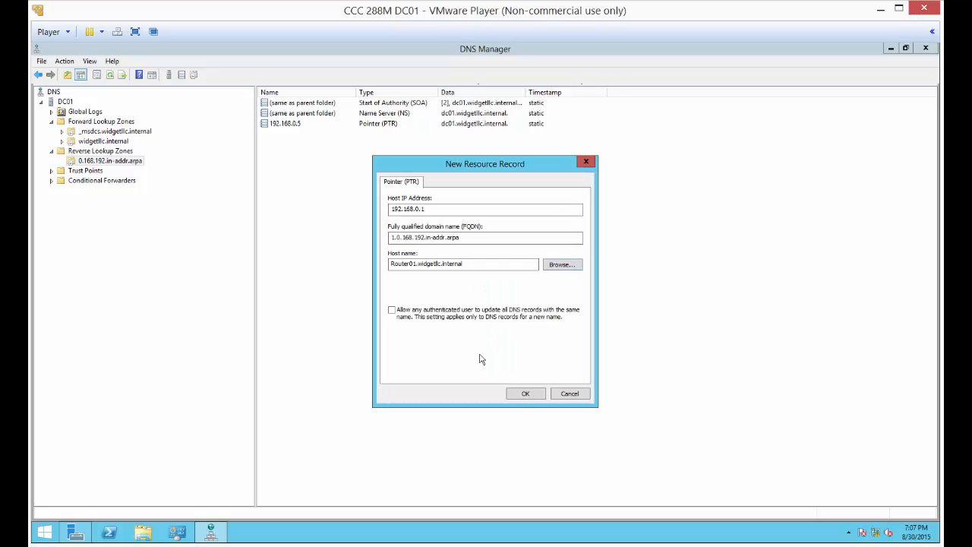
left_click(523, 395)
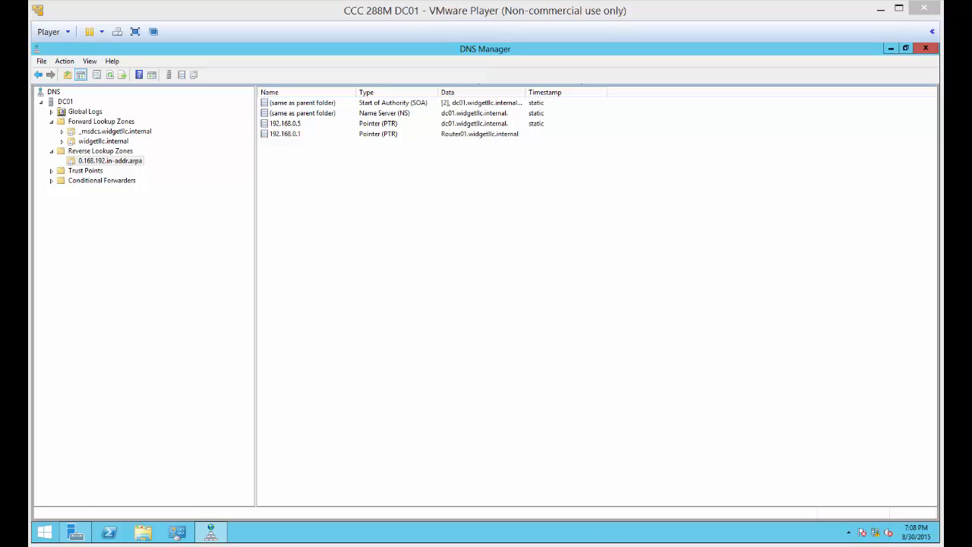
Step: Switch to the Windows 8 x64 virtual machine, open a Command Prompt and move its window nearer the middle of the desktop
mouse_move(646, 538)
left_click(640, 494)
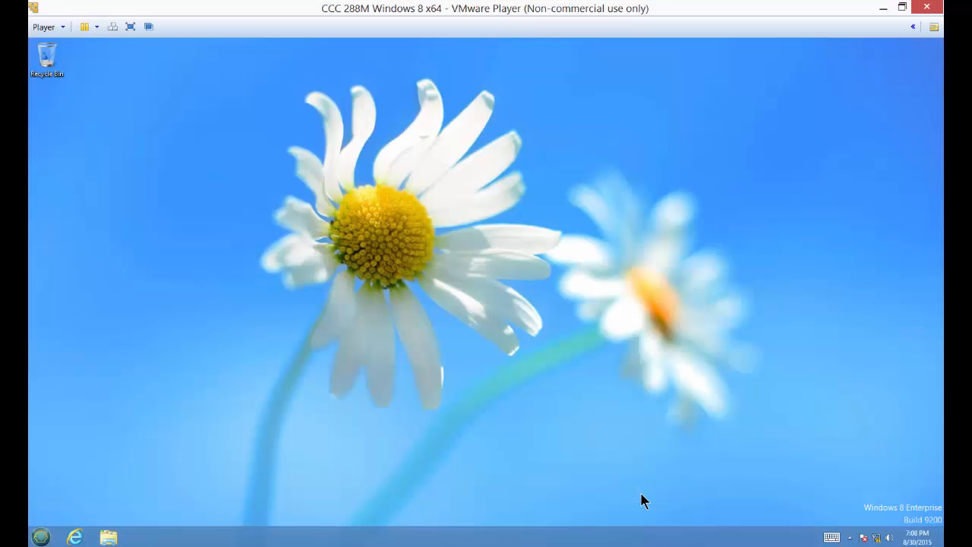
left_click(42, 537)
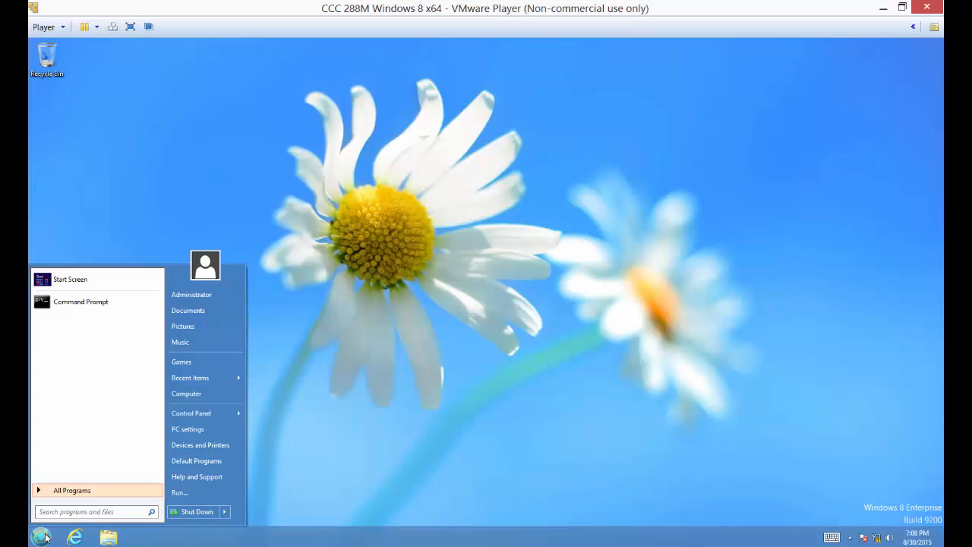
left_click(79, 302)
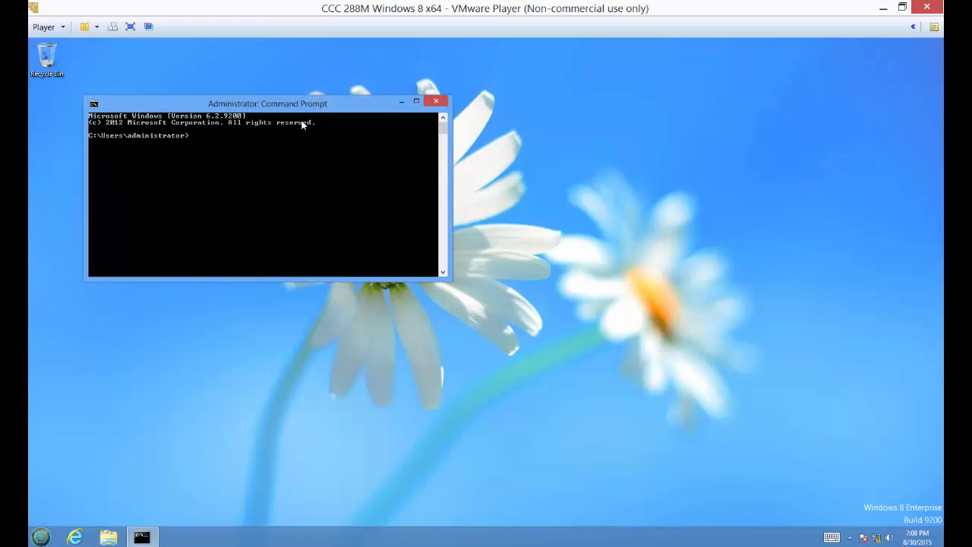
left_click_drag(314, 107, 585, 173)
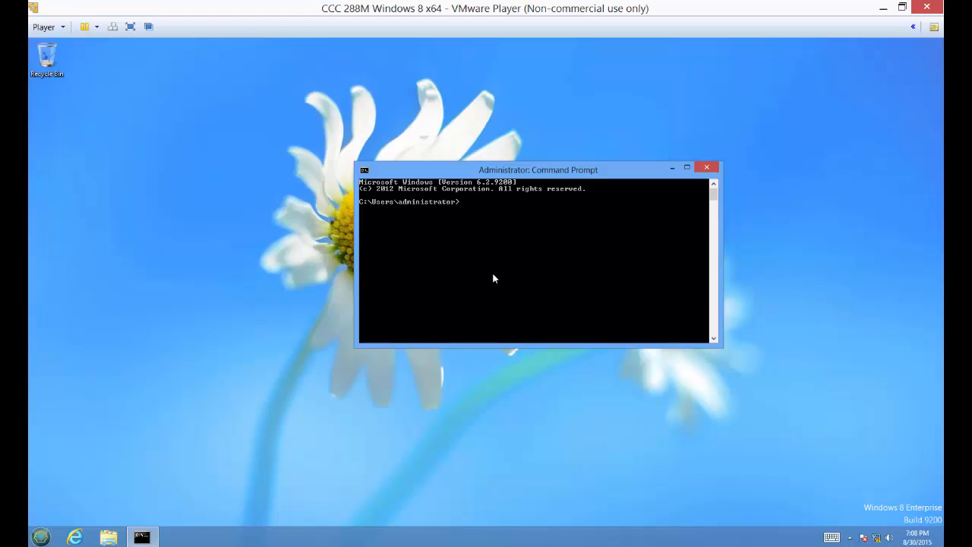
Step: Display the Windows 8 client's DNS resolver cache with ipconfig /displaydns
type("ipc")
type("pci")
type("onfig")
type(" /displ")
type("ay")
type("dns")
key("Return")
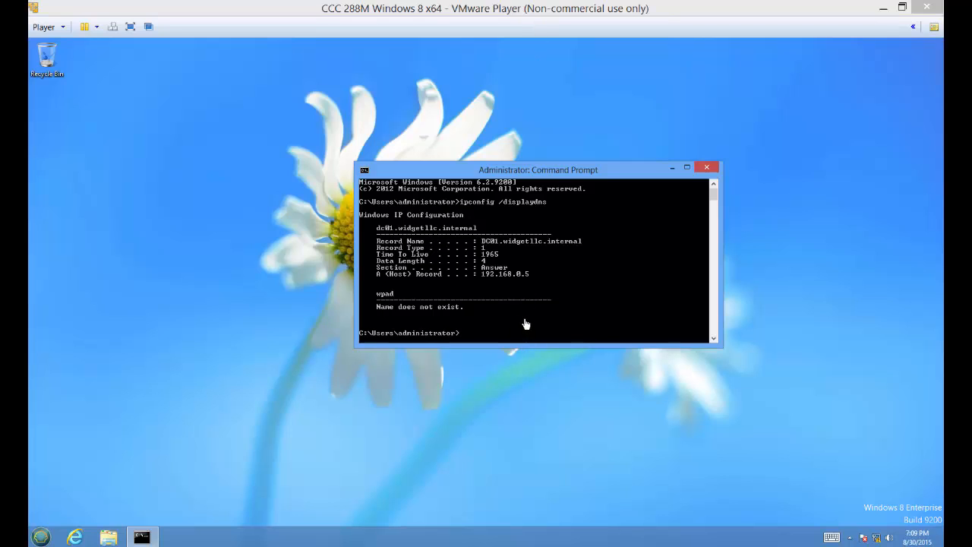
Step: Run nslookup to check the client's default DNS server name and address
type("nsl")
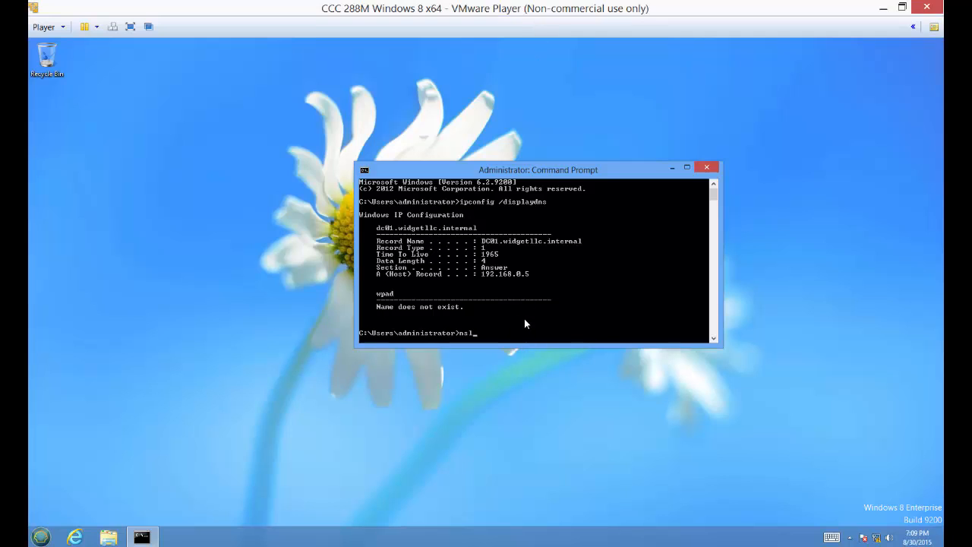
type("ookup")
key("Return")
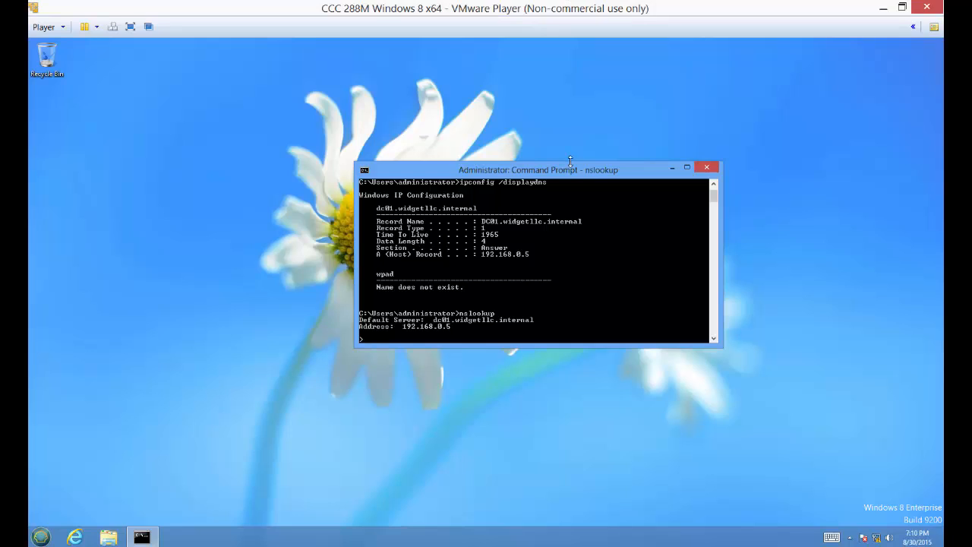
Step: Switch to the Router01 virtual machine and begin a role-based installation on Router01.widgetllc.internal, proceeding to the server role selection
left_click(881, 9)
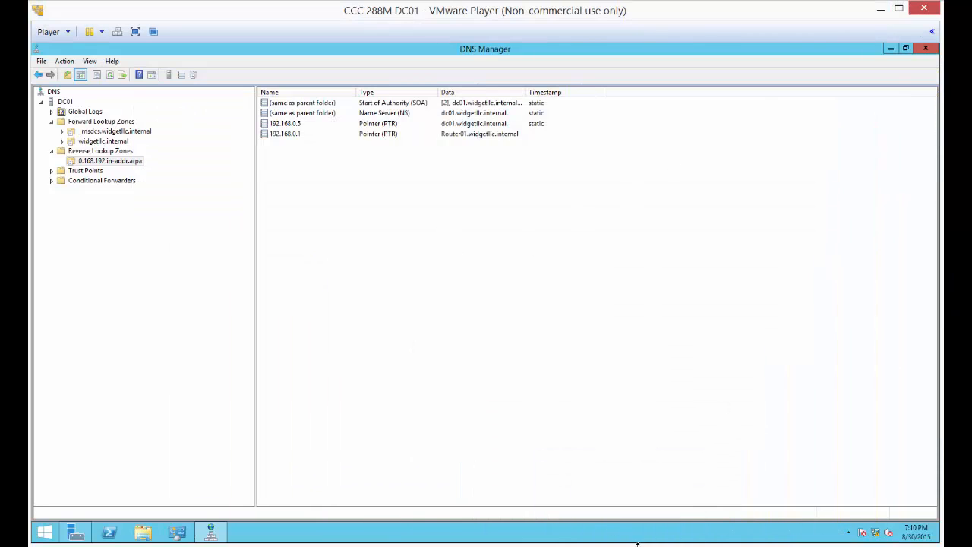
mouse_move(637, 544)
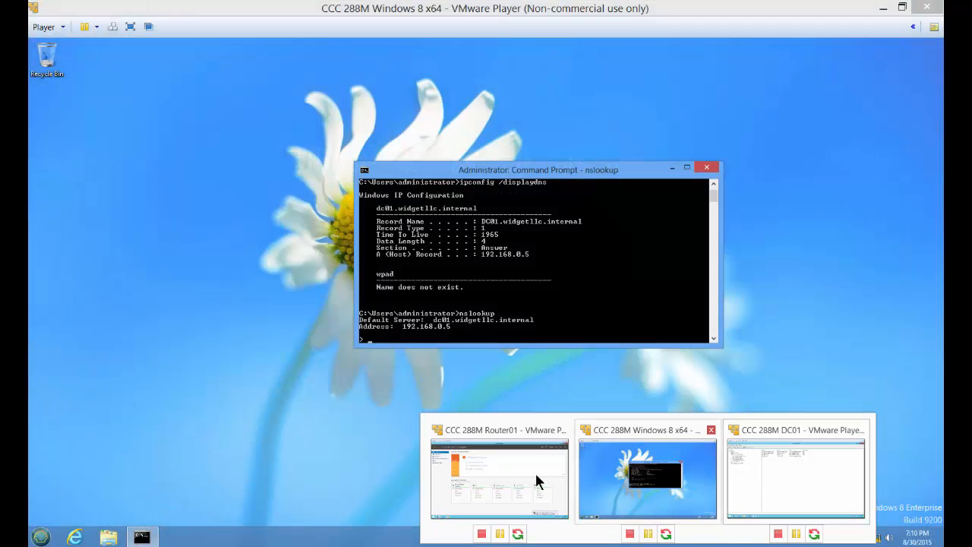
left_click(520, 480)
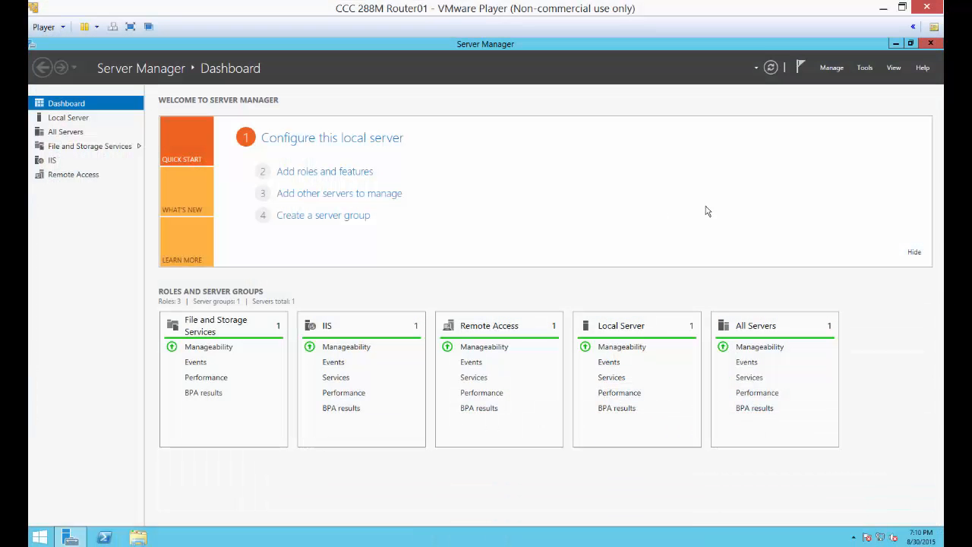
left_click(358, 175)
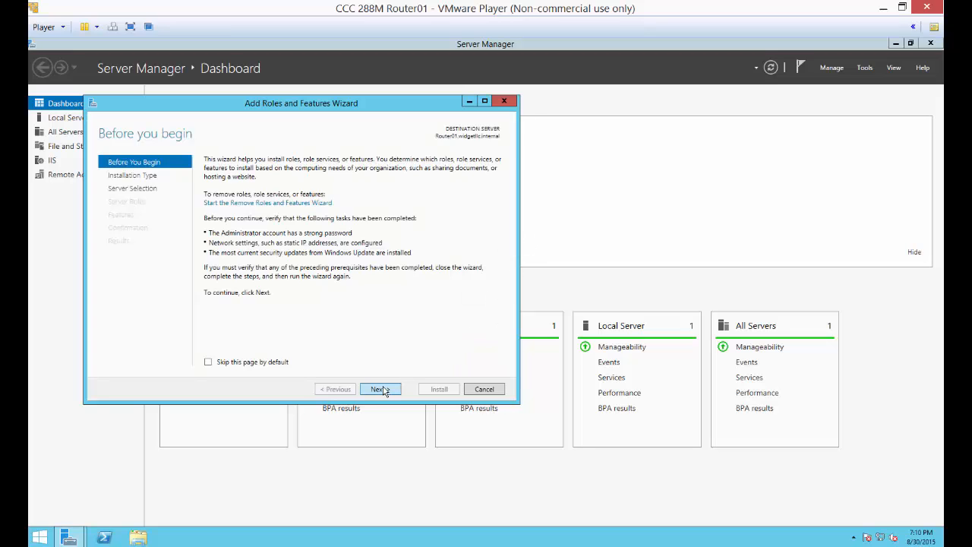
left_click(385, 390)
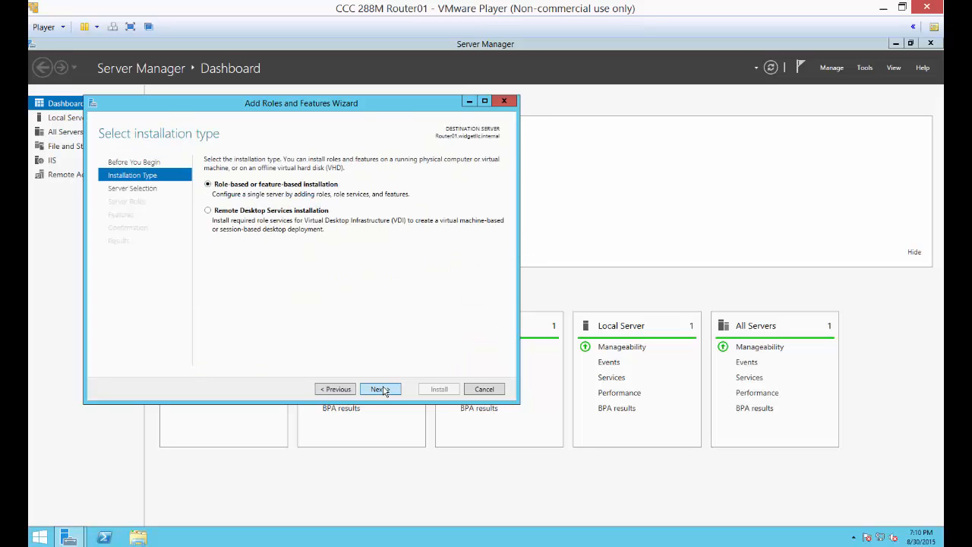
left_click(385, 390)
left_click(384, 390)
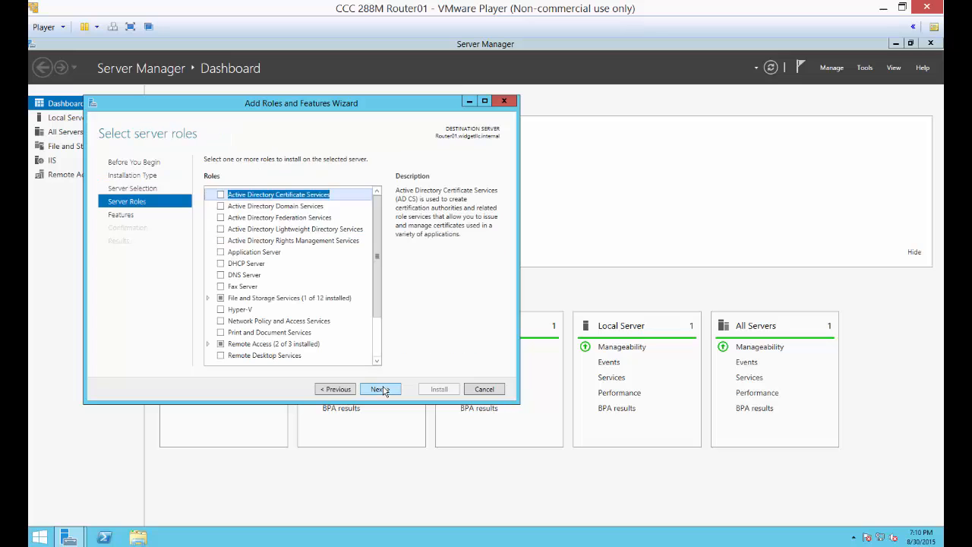
Step: Install the DNS Server role with its DNS Server Tools on Router01, leaving the features at their defaults
left_click(220, 275)
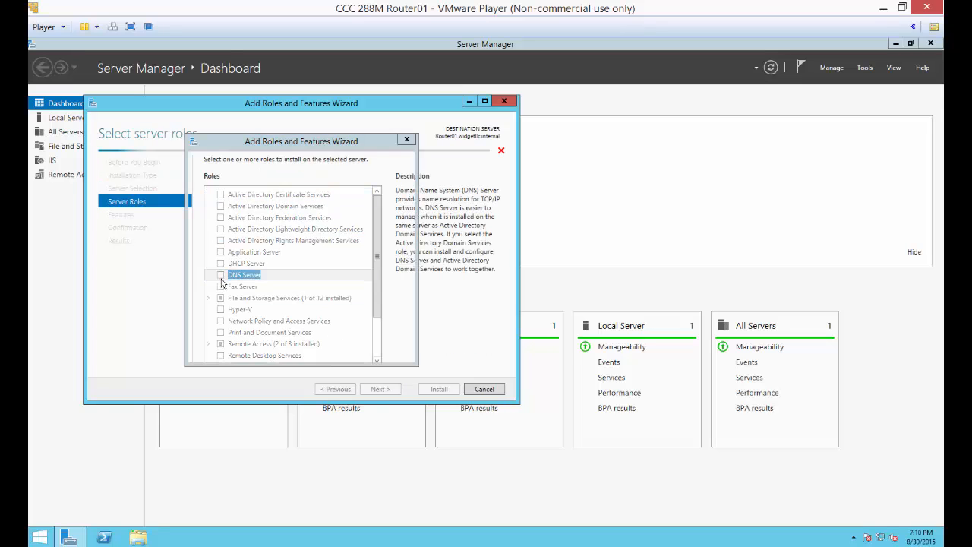
left_click(335, 339)
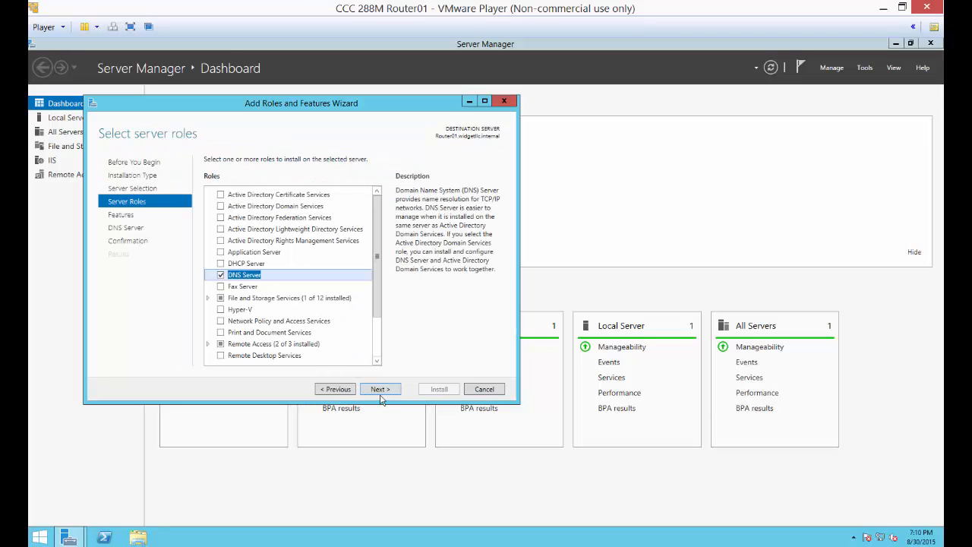
left_click(384, 393)
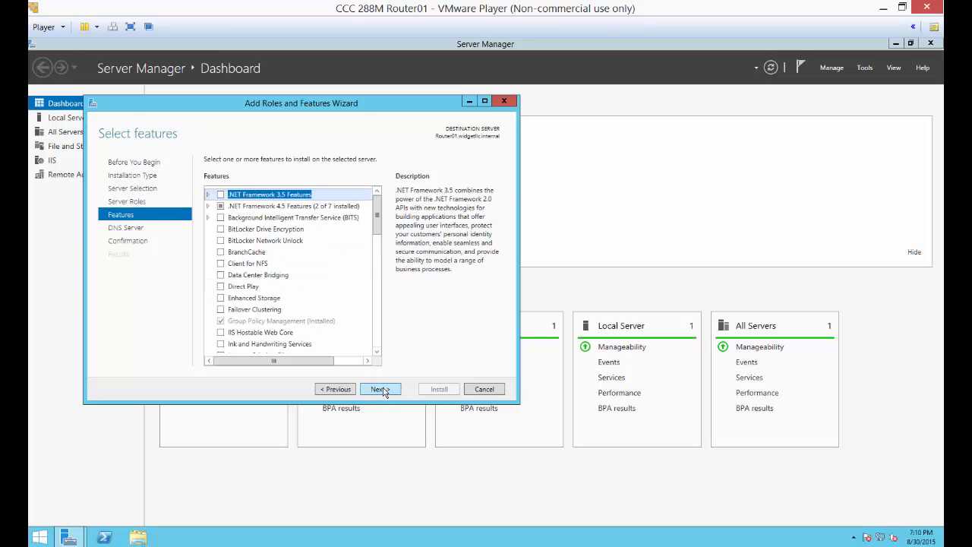
left_click(384, 393)
left_click(384, 394)
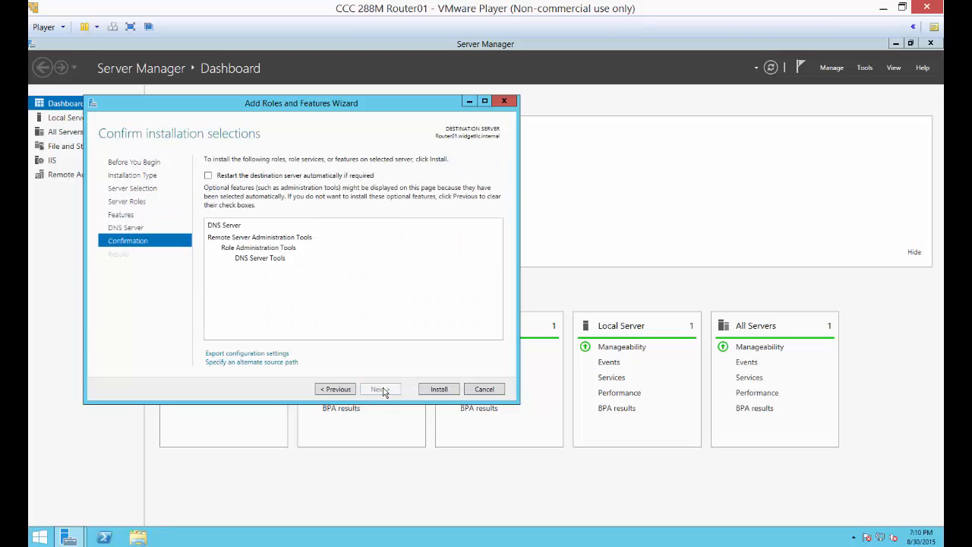
left_click(432, 390)
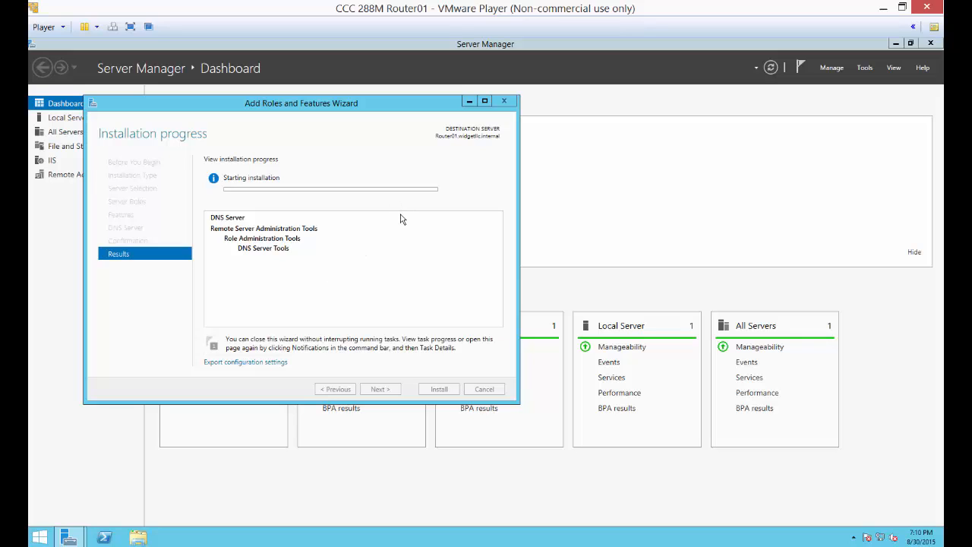
Step: Switch to the DC01 virtual machine and start a new zone under Forward Lookup Zones
left_click(647, 546)
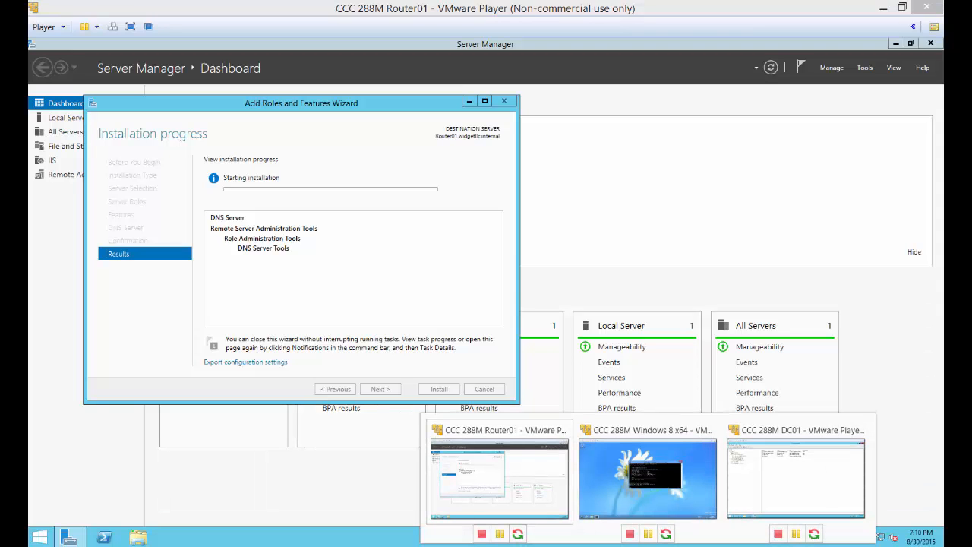
left_click(792, 494)
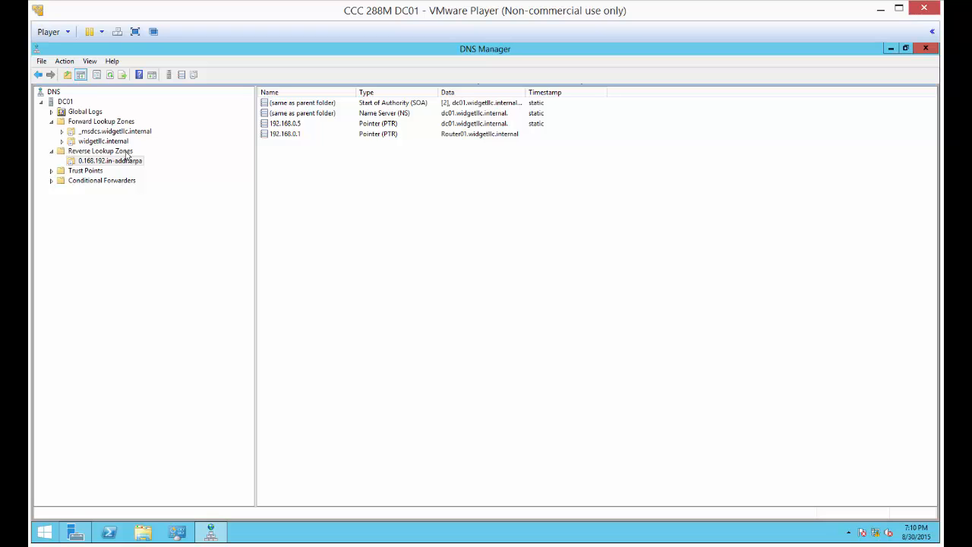
left_click(111, 123)
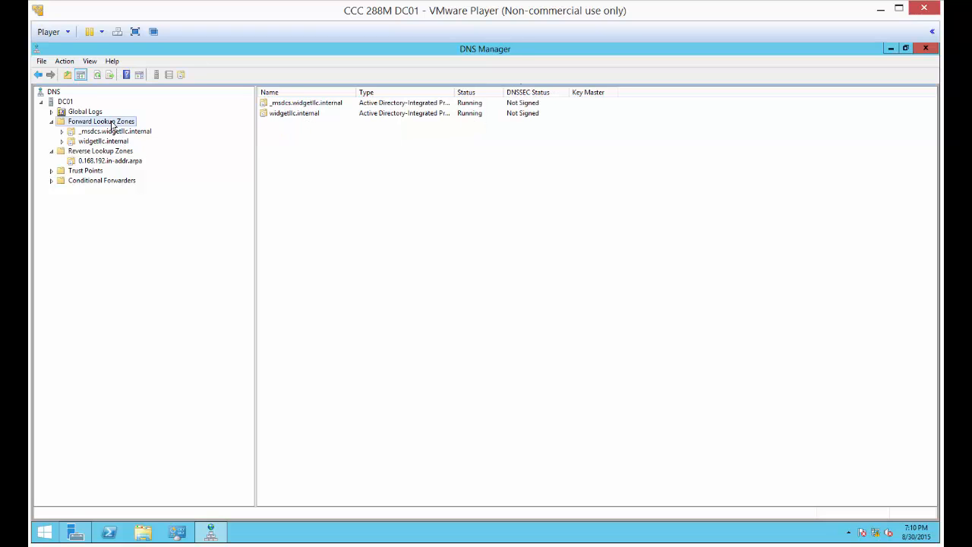
right_click(112, 123)
left_click(130, 129)
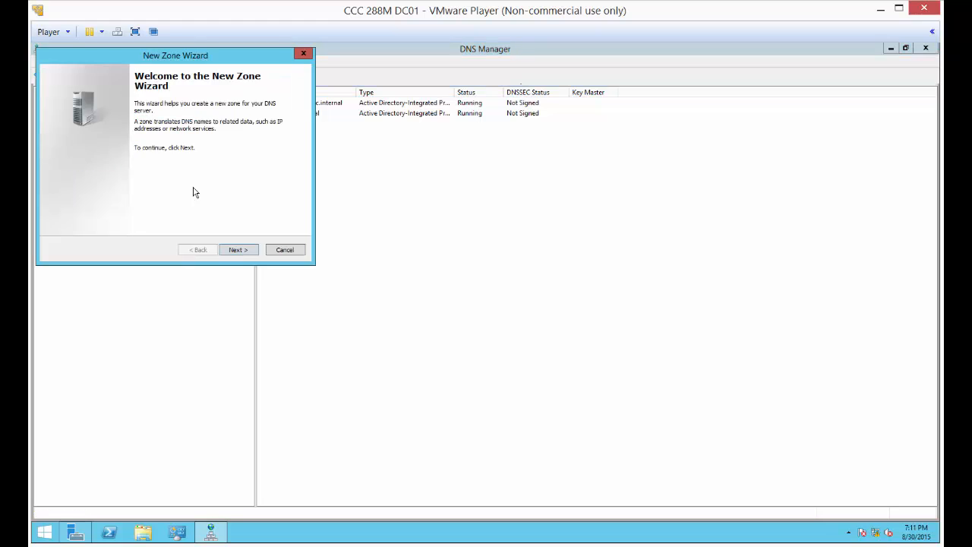
Step: Create an Active Directory-integrated primary zone named widgetllc.com that allows only secure dynamic updates
left_click(237, 250)
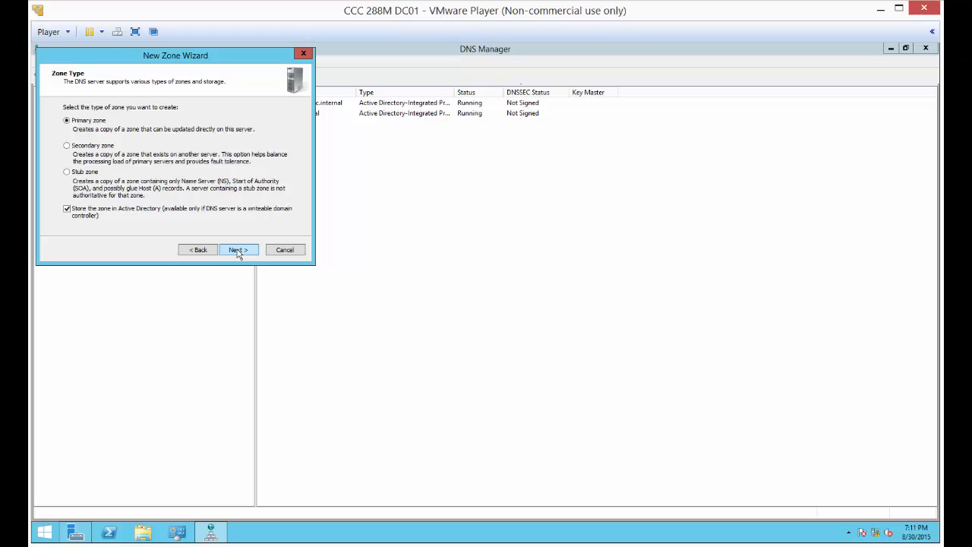
left_click(237, 250)
left_click(237, 250)
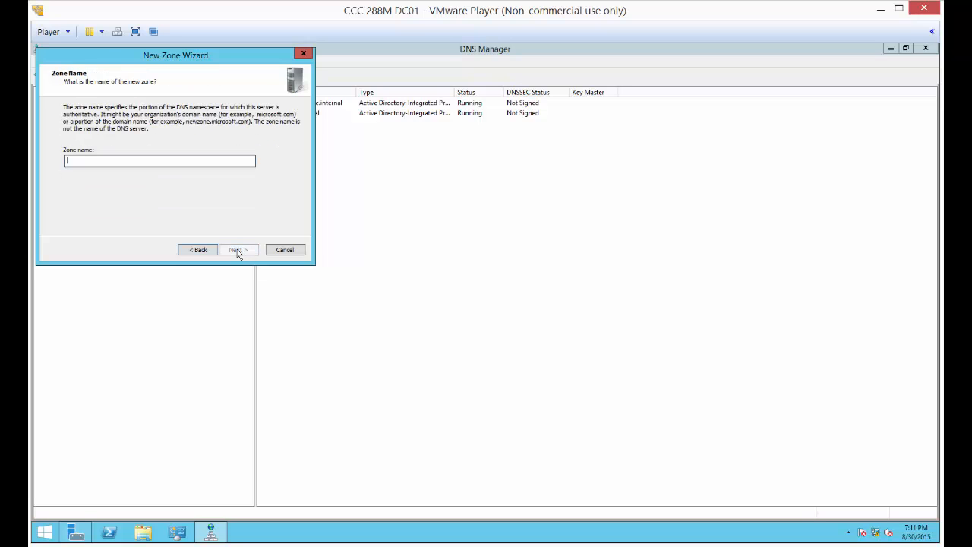
type("widgetllc.com")
left_click(239, 251)
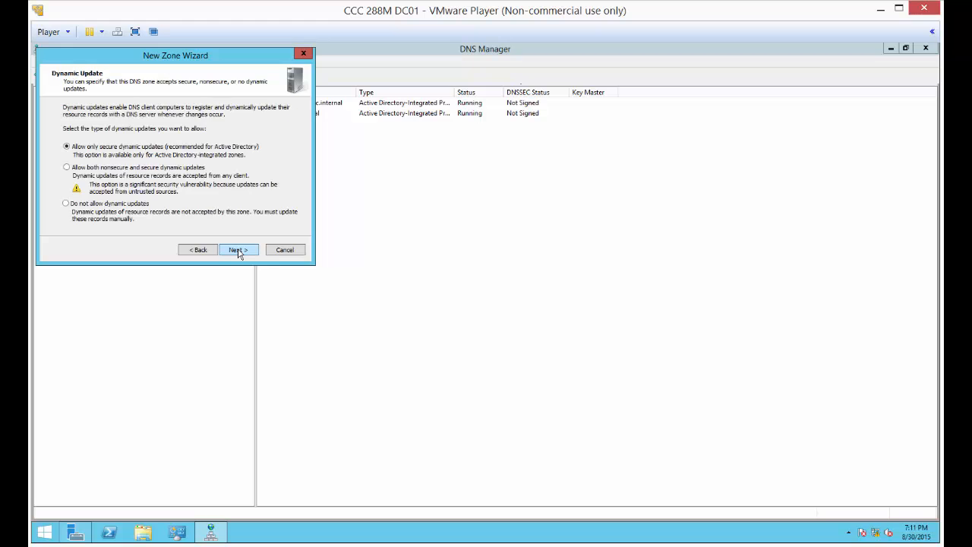
left_click(239, 250)
left_click(239, 251)
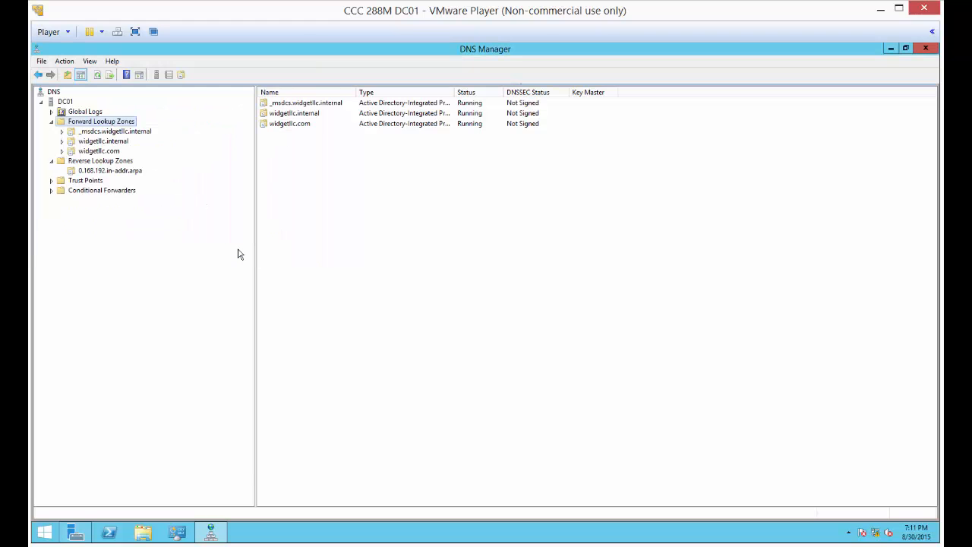
Step: Allow zone transfers to any server for the widgetllc.com zone and save its properties
left_click(114, 151)
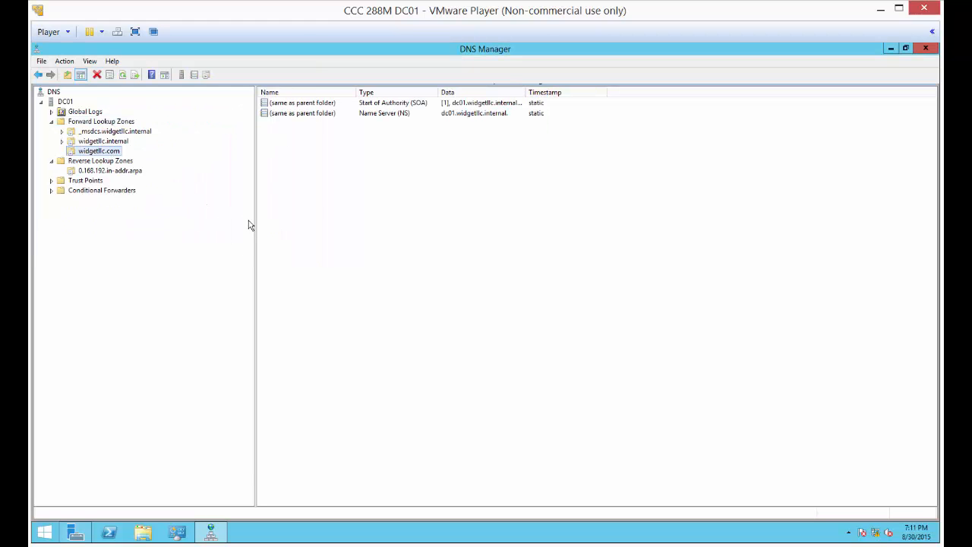
right_click(116, 153)
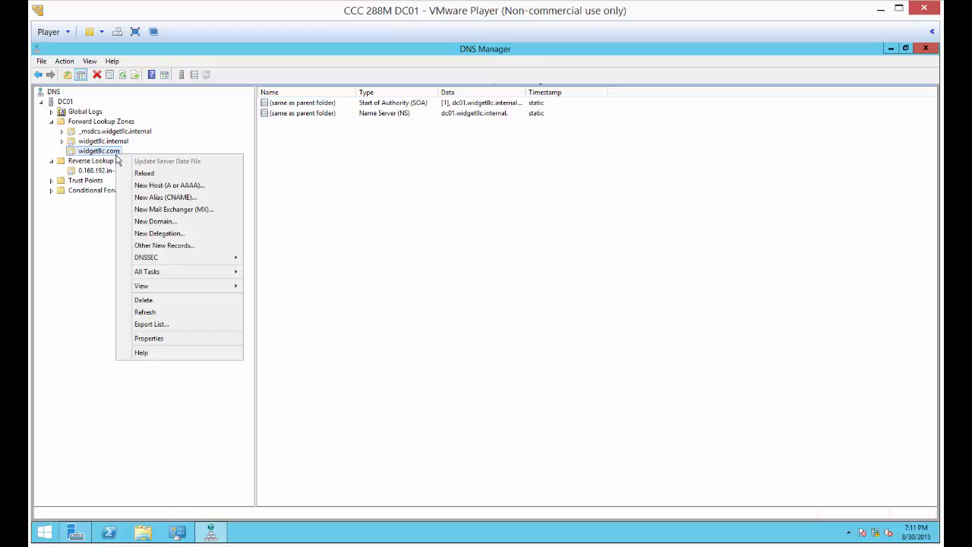
left_click(152, 338)
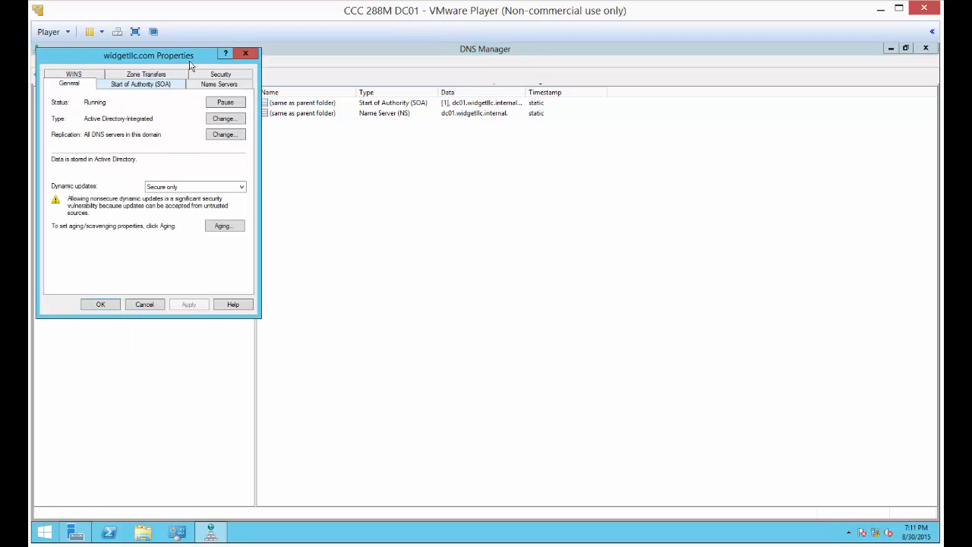
left_click_drag(190, 59, 536, 110)
left_click(501, 126)
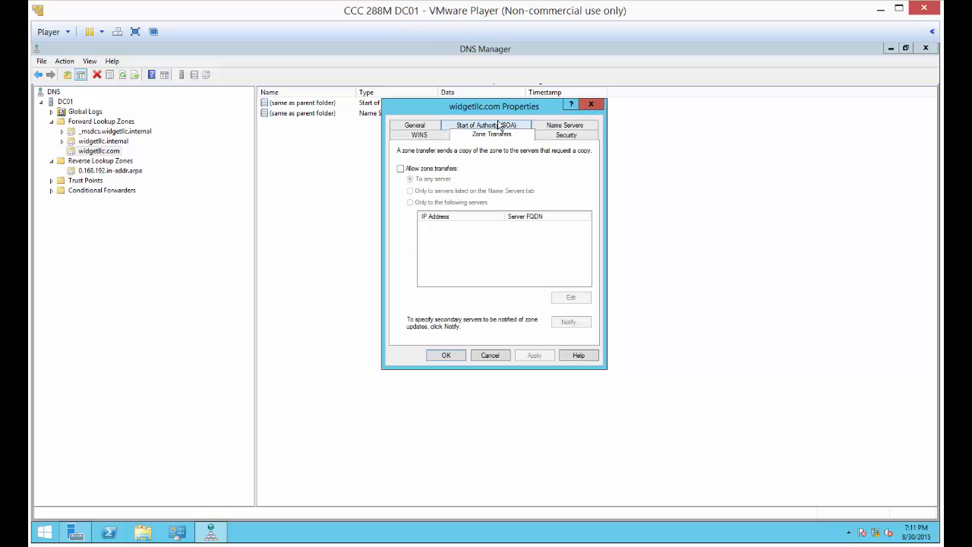
left_click(425, 169)
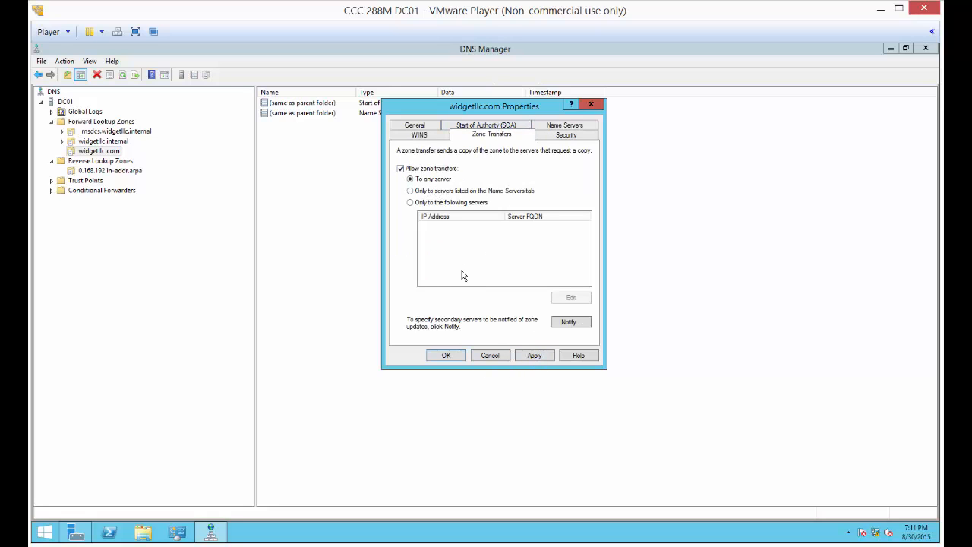
left_click(533, 355)
left_click(445, 356)
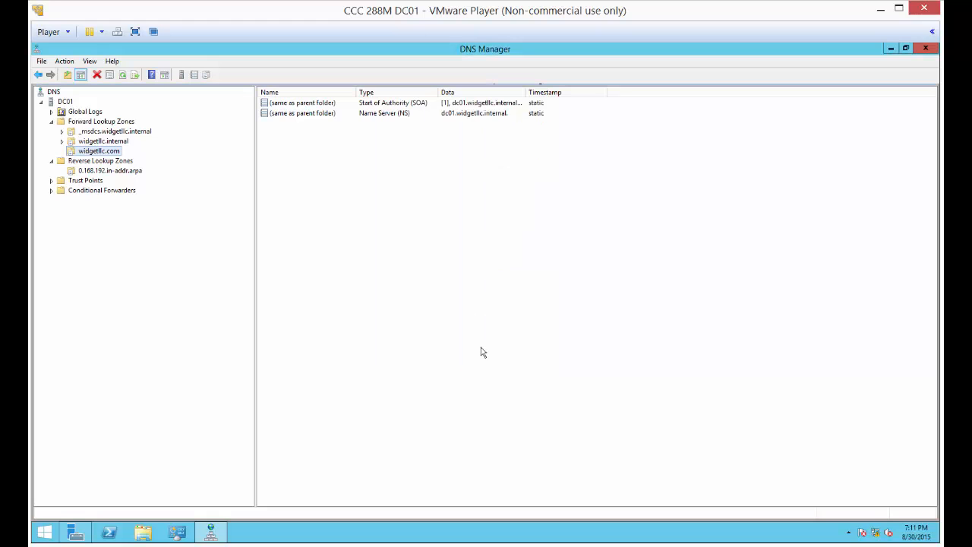
Step: Switch back to the Router01 virtual machine and close the completed DNS Server role installation wizard
left_click(647, 546)
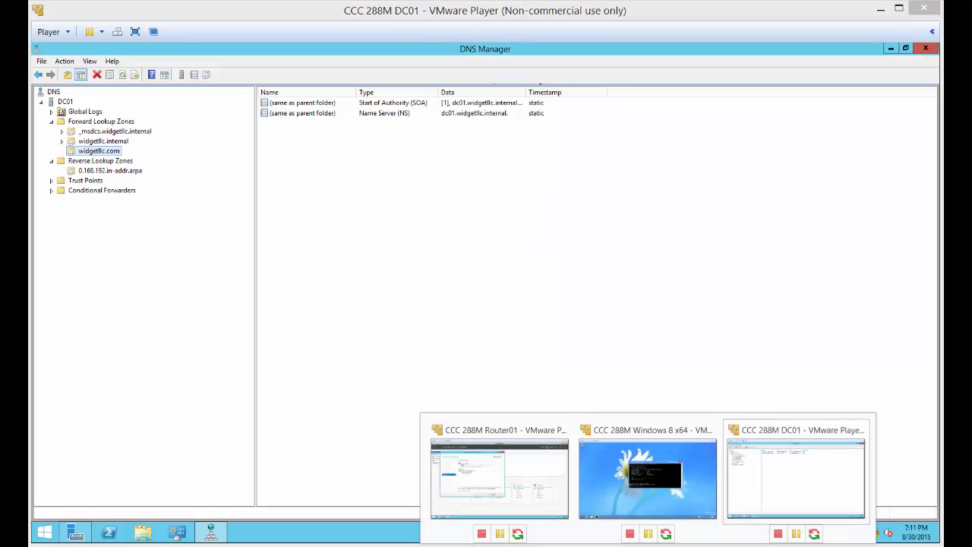
left_click(529, 482)
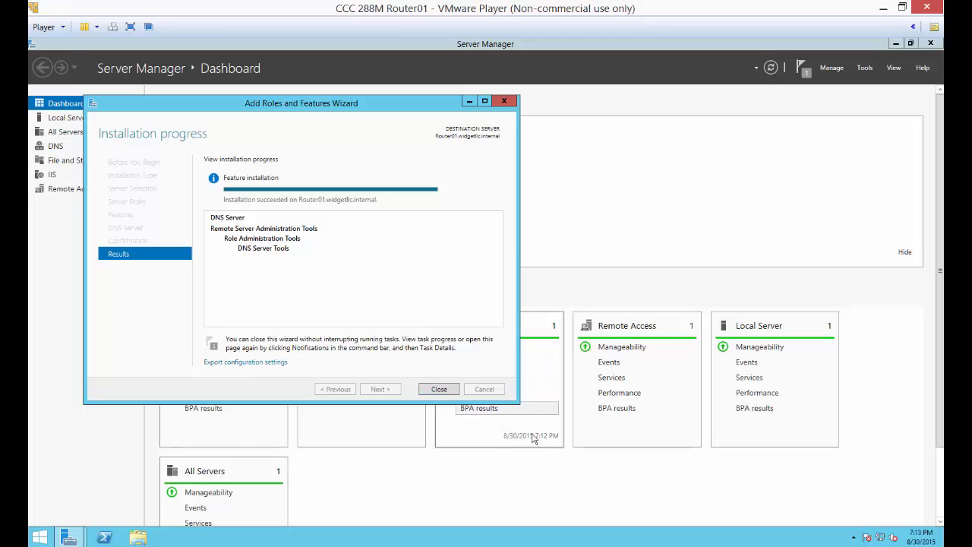
left_click(439, 391)
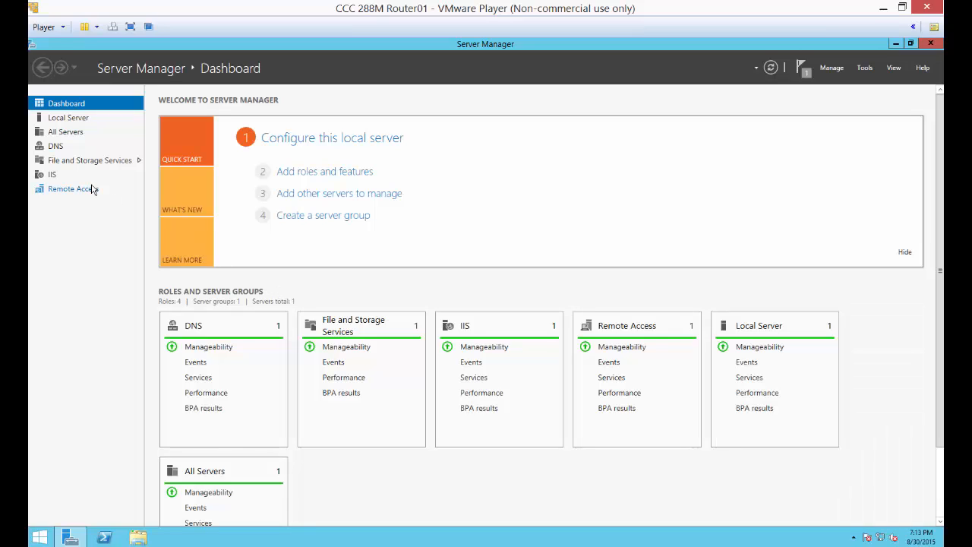
Step: Open DNS Manager on Router01, expand the ROUTER01 server and widen the console tree
left_click(58, 149)
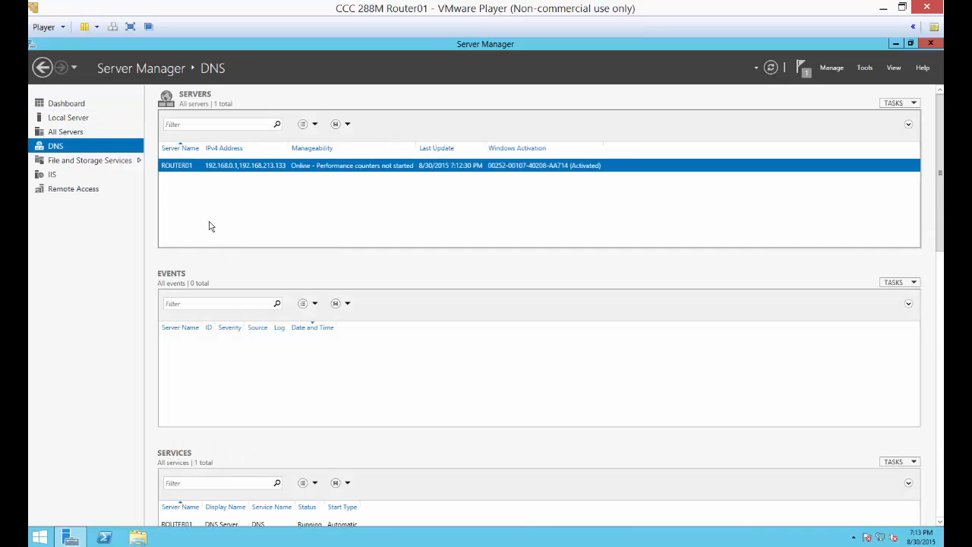
left_click(866, 76)
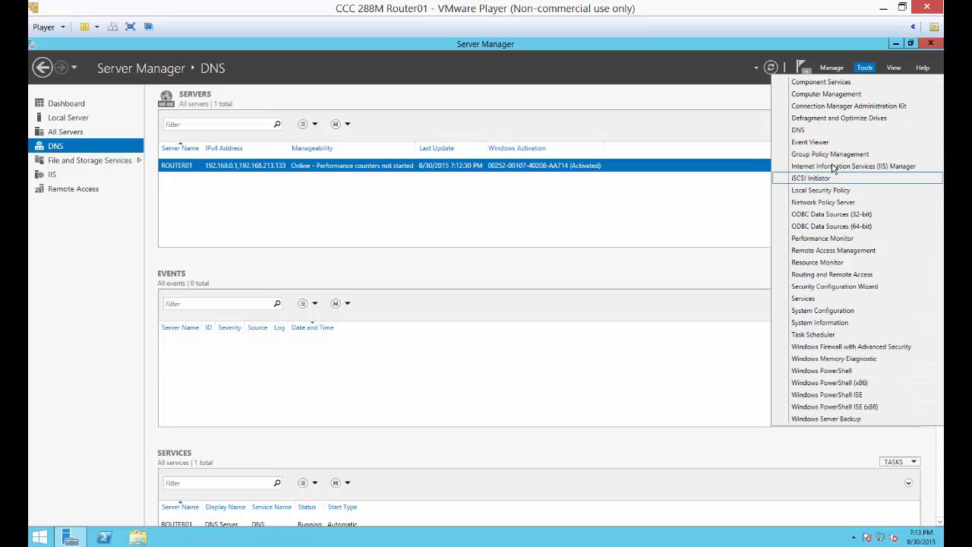
left_click(821, 133)
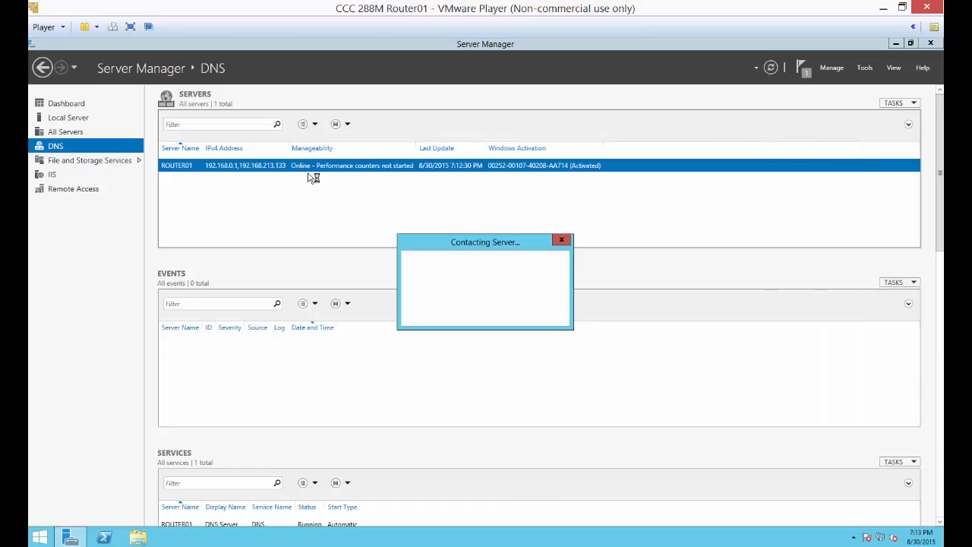
left_click(435, 69)
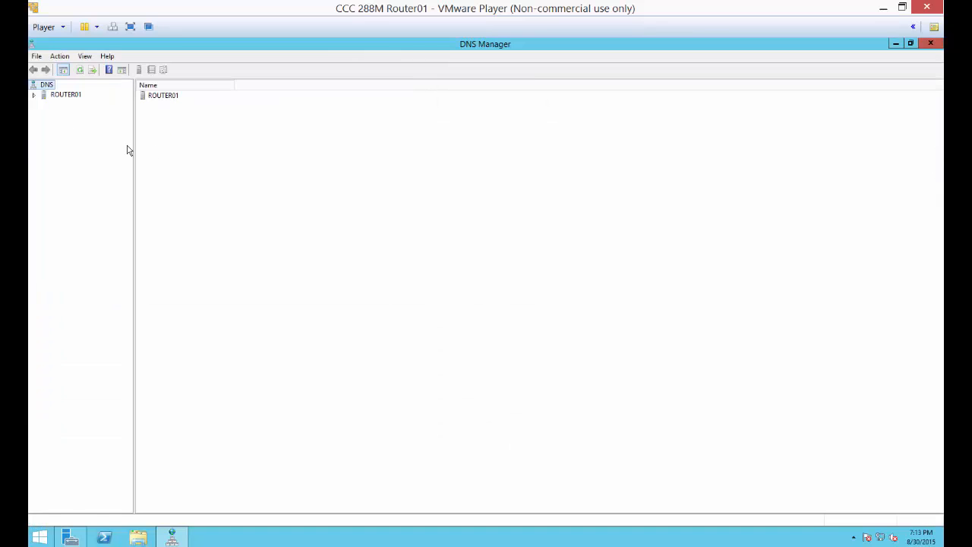
double_click(36, 97)
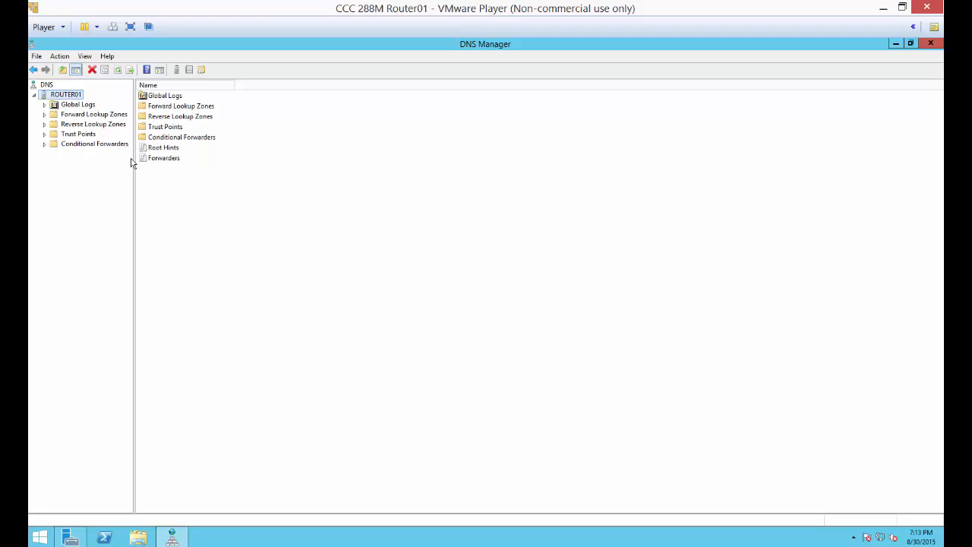
left_click_drag(132, 157, 253, 169)
Step: Create a secondary forward lookup zone named widgetllc.com on ROUTER01, with 192.168.0.5 as its master DNS server
left_click(77, 116)
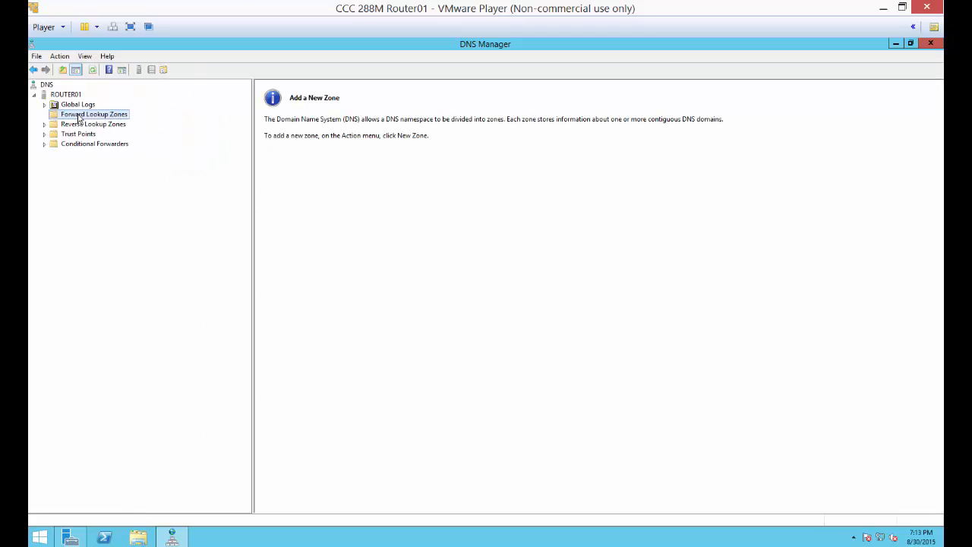
right_click(111, 115)
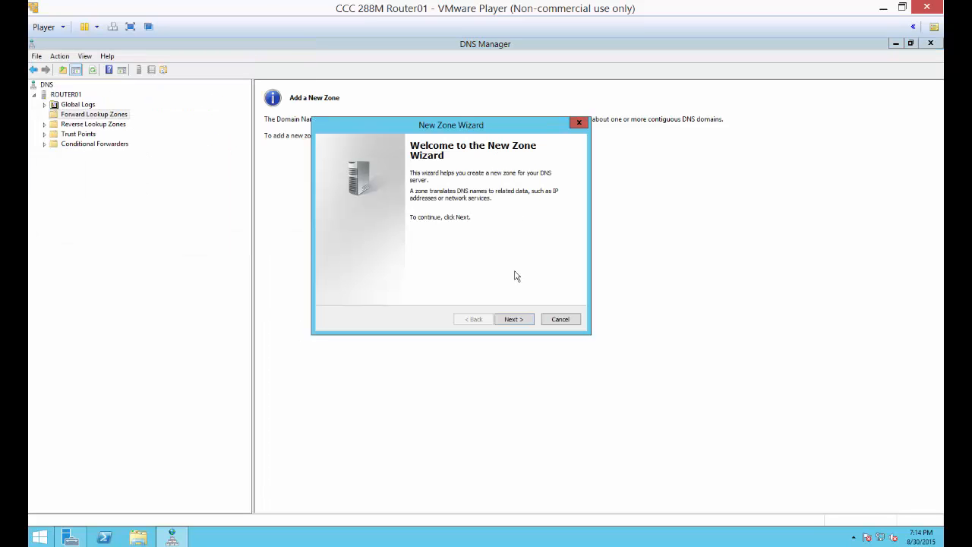
left_click(514, 319)
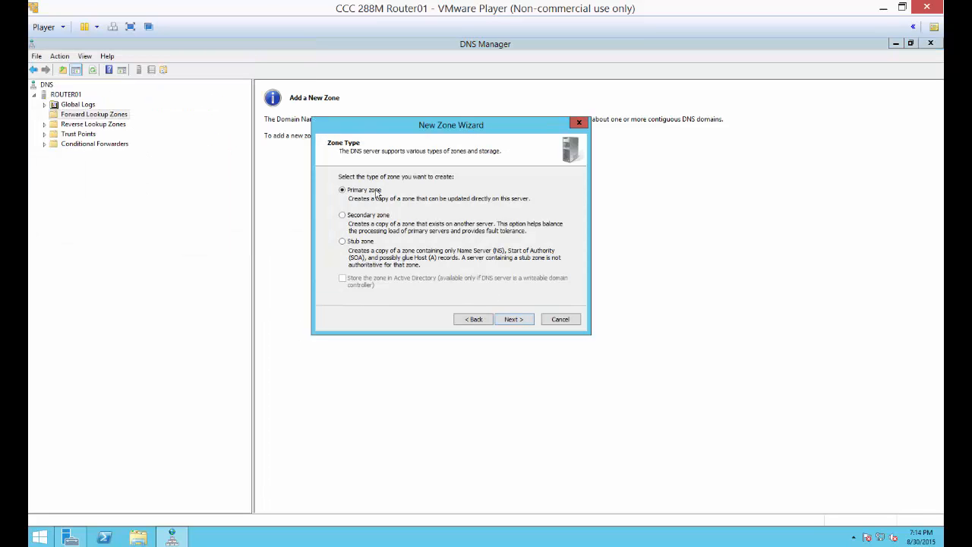
left_click(387, 220)
left_click(515, 320)
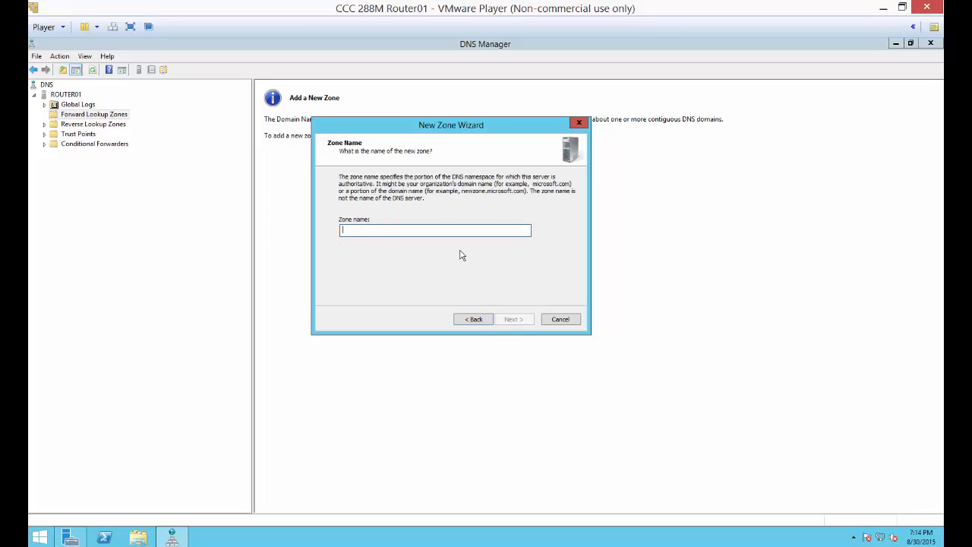
type("widget")
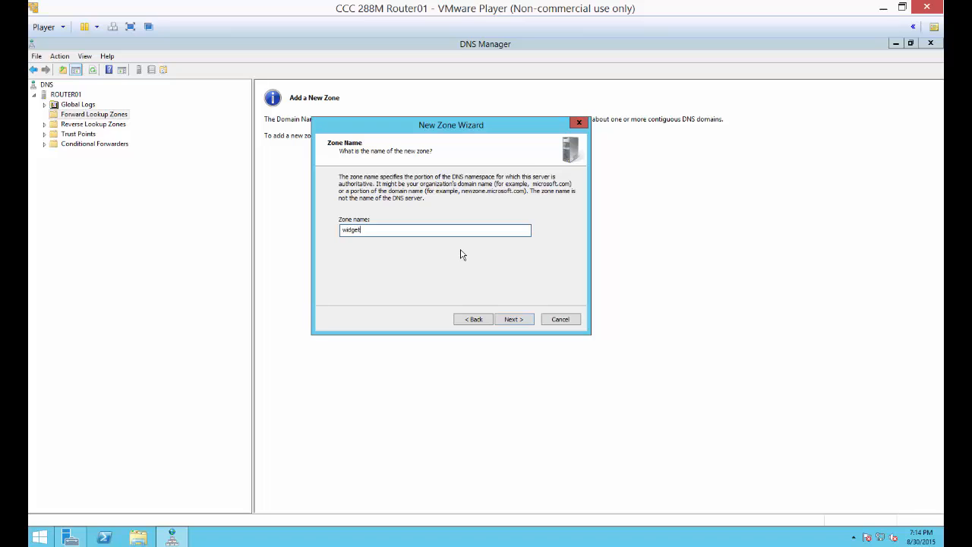
type("llc.com")
left_click(518, 323)
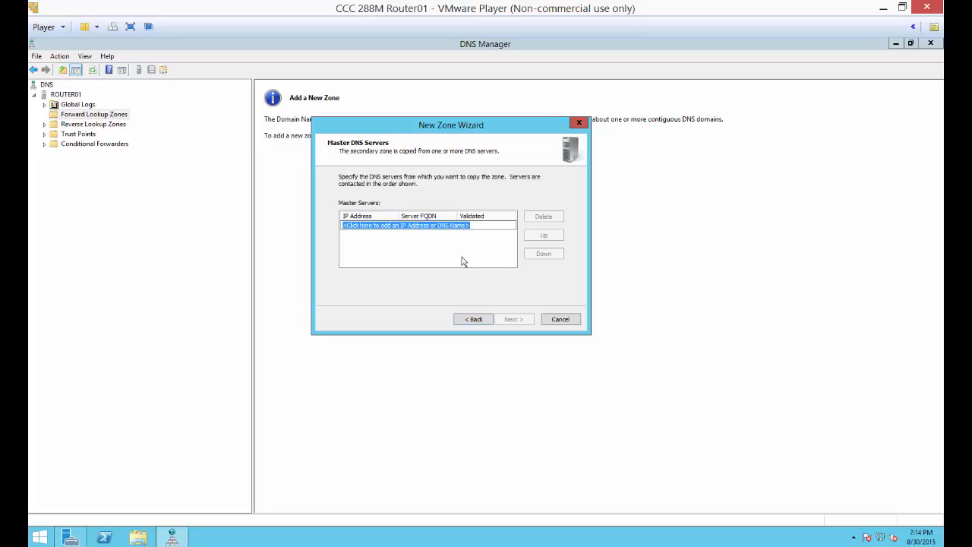
type("192.168.0.5")
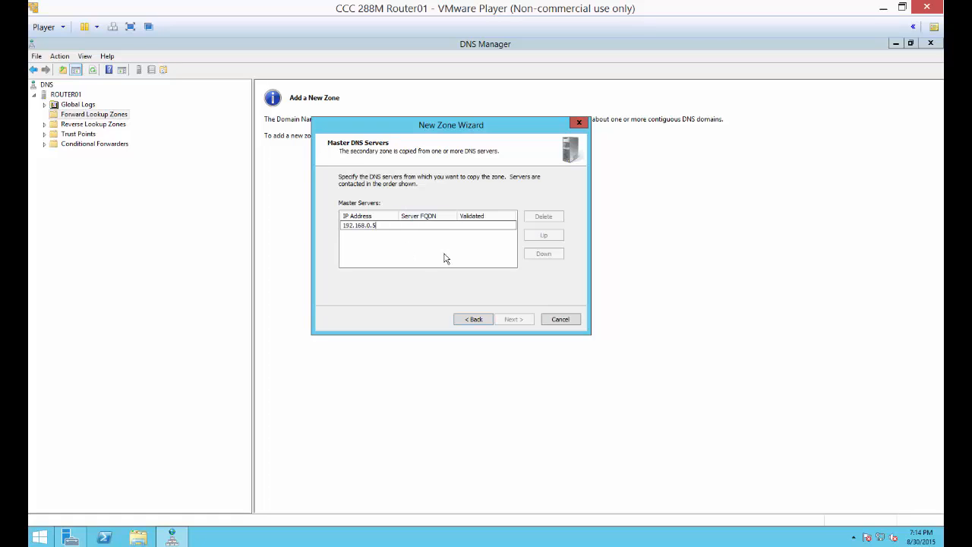
left_click(445, 258)
left_click(509, 320)
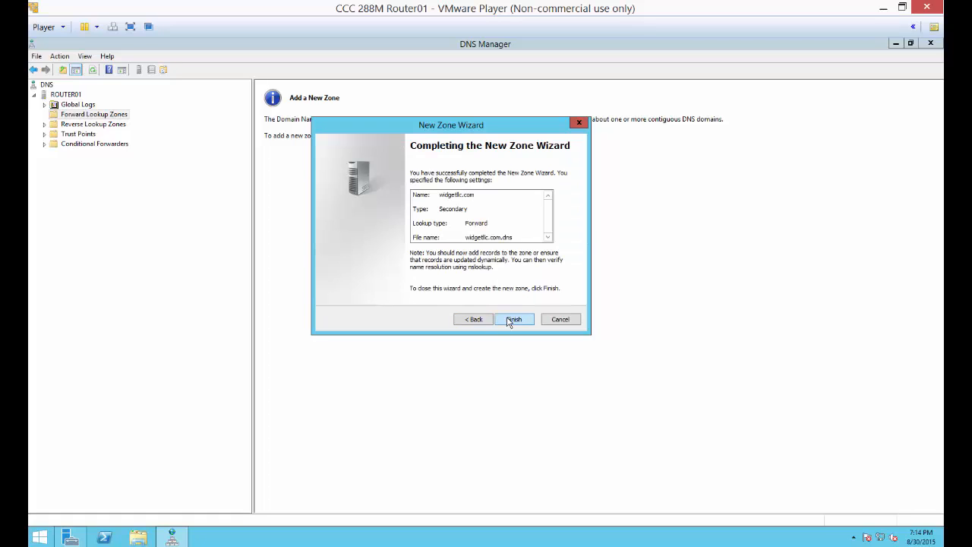
left_click(511, 320)
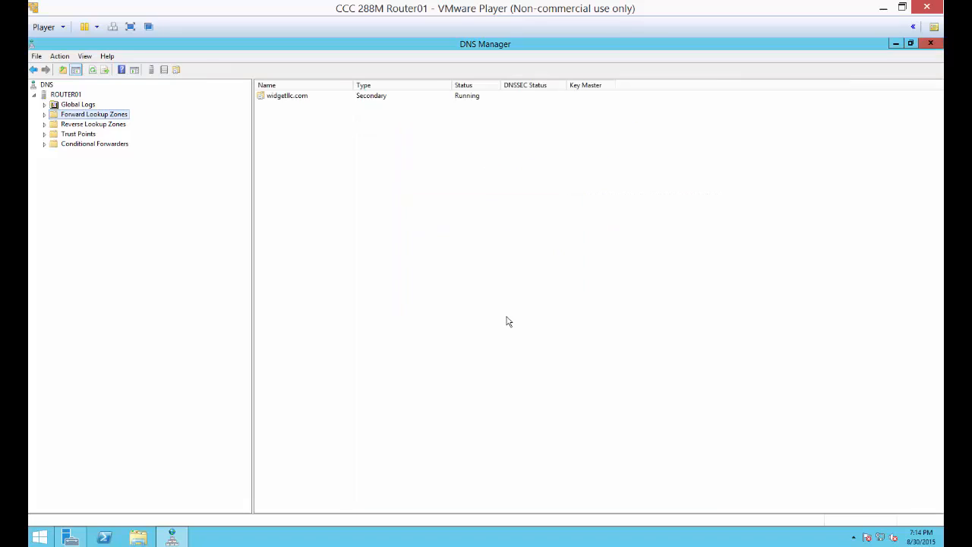
Step: Open the widgetllc.com zone under Forward Lookup Zones and refresh it to load its records
left_click(45, 115)
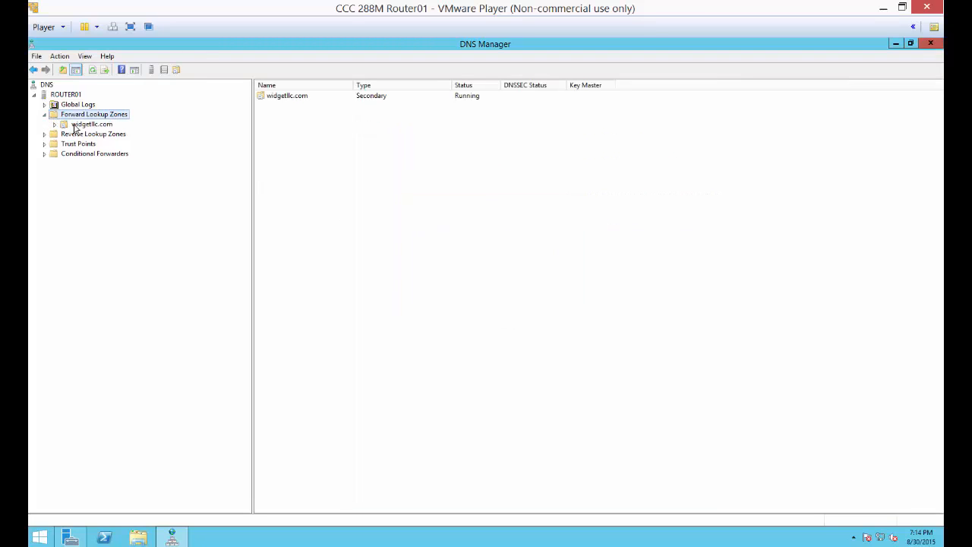
left_click(80, 124)
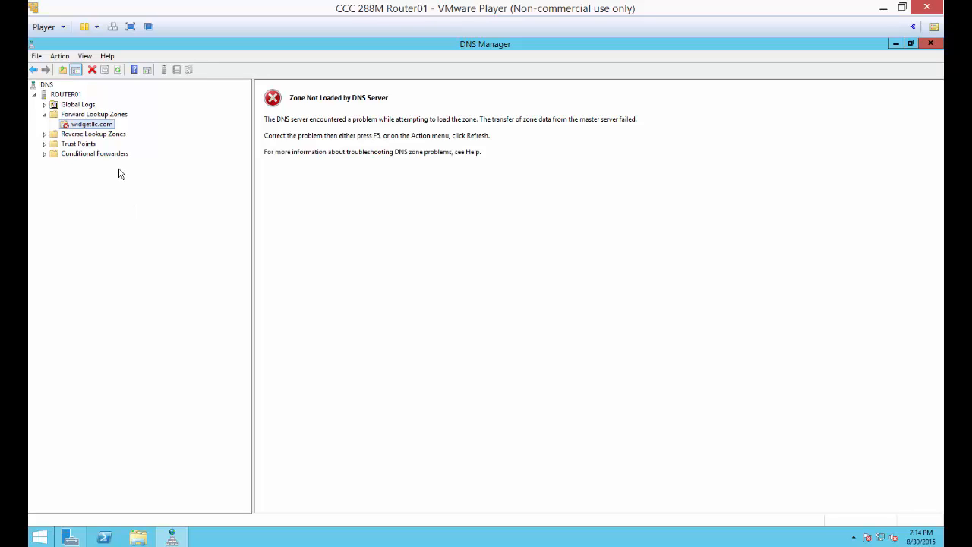
key("F5")
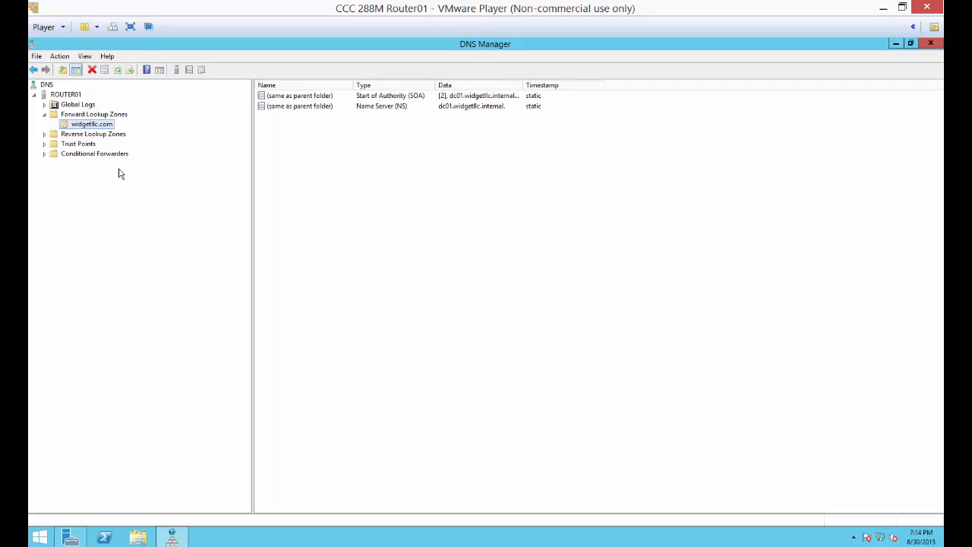
left_click(383, 155)
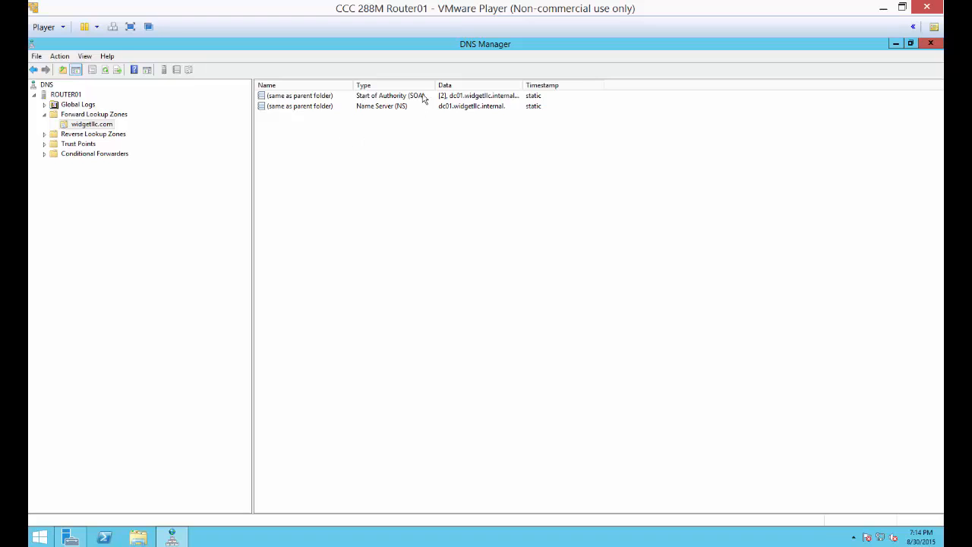
Step: Check whether the secondary widgetllc.com zone offers commands for creating records, and switch to the lab instructions in the browser
right_click(101, 125)
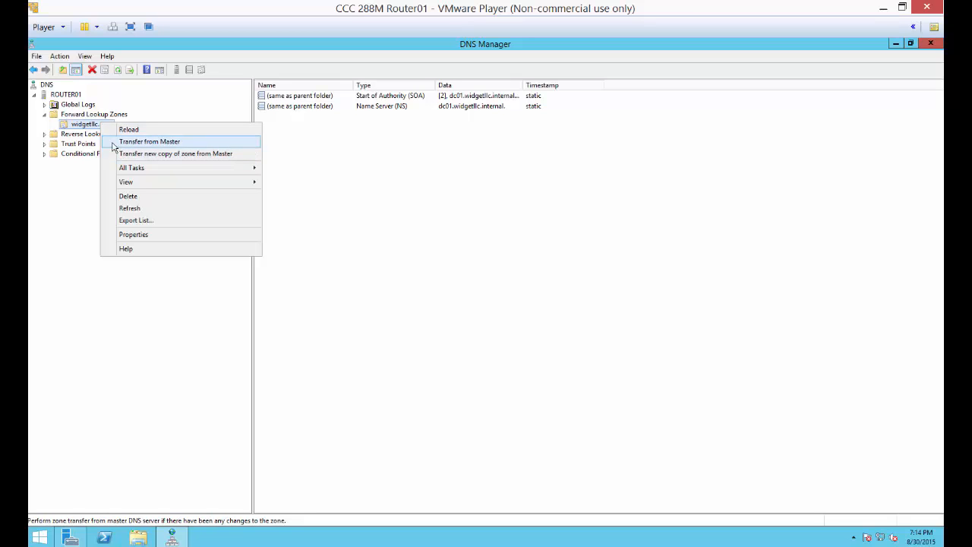
left_click(364, 217)
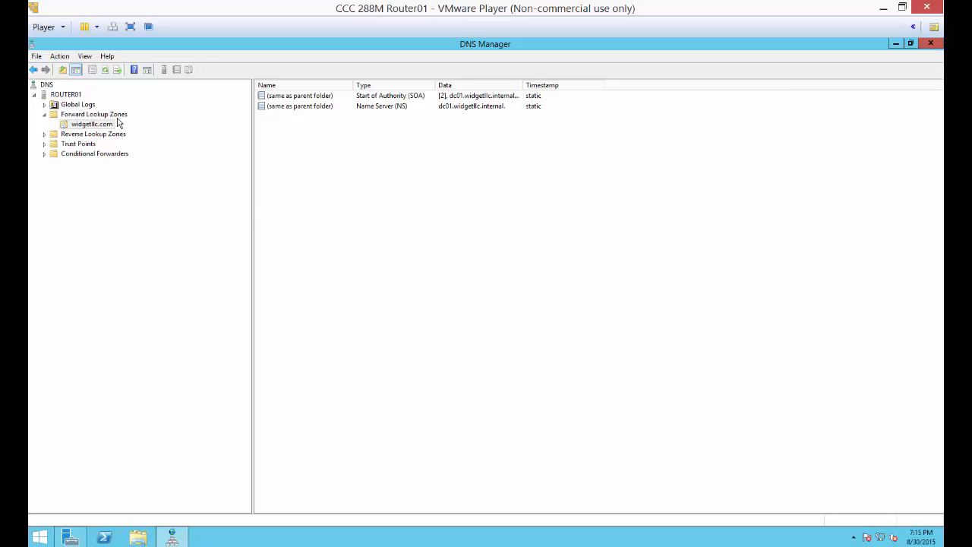
right_click(329, 136)
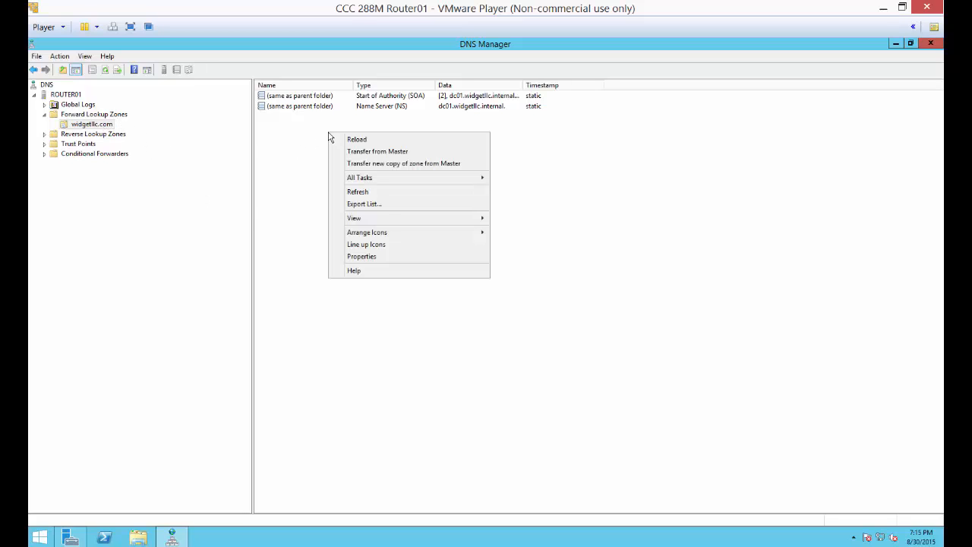
left_click(114, 126)
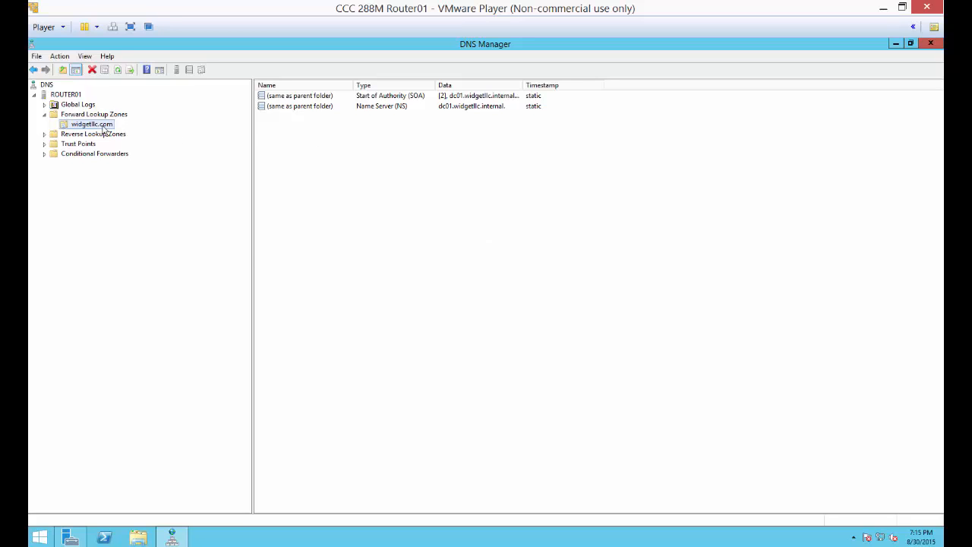
right_click(103, 126)
mouse_move(135, 171)
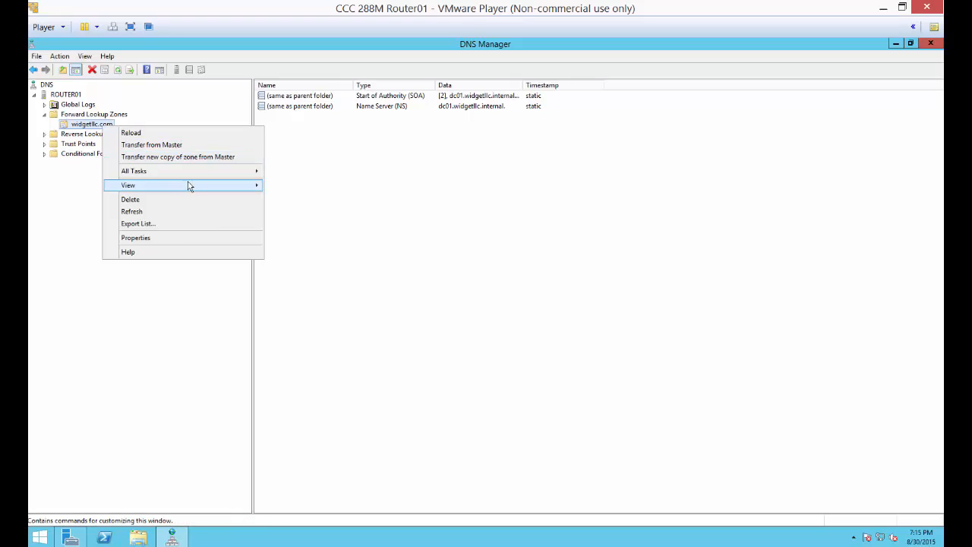
left_click(376, 178)
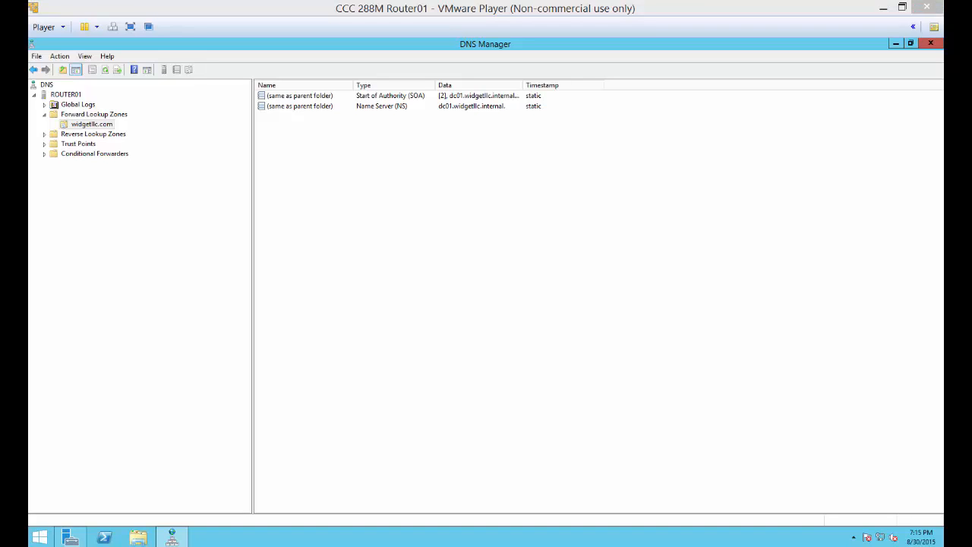
key("alt+Tab")
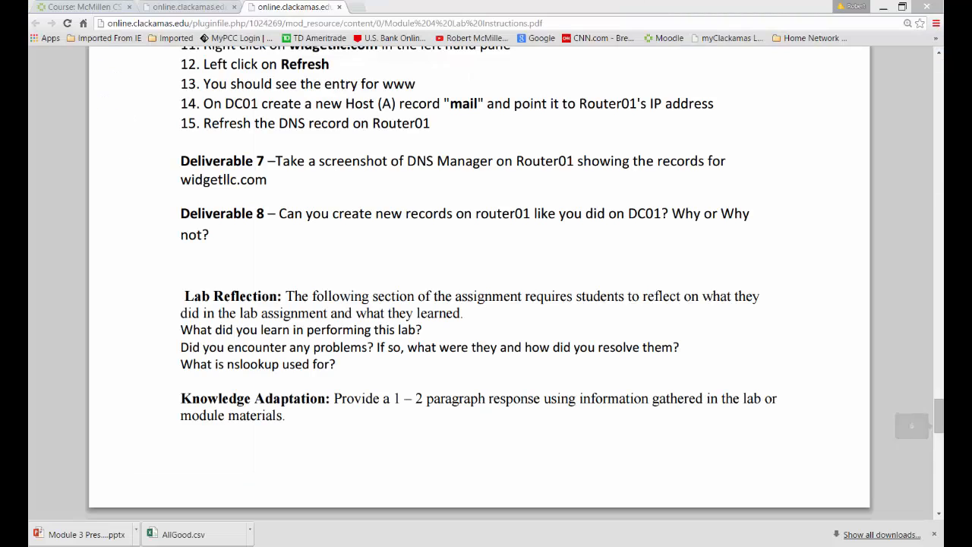